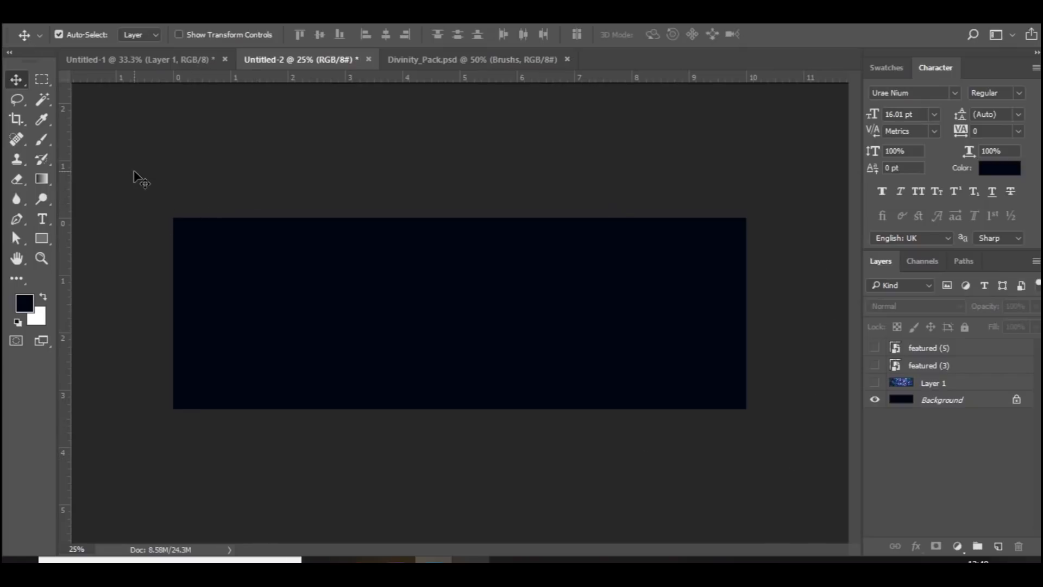
- Check the reference header in Untitled-1, then show featured (3) and featured (5) in Untitled-2
left_click(155, 65)
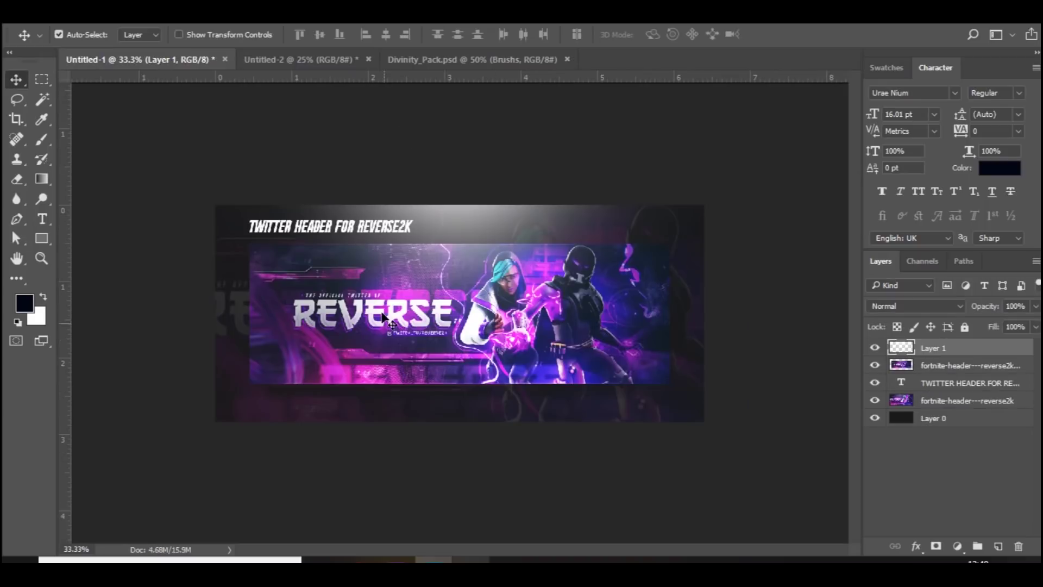
key("ctrl+plus")
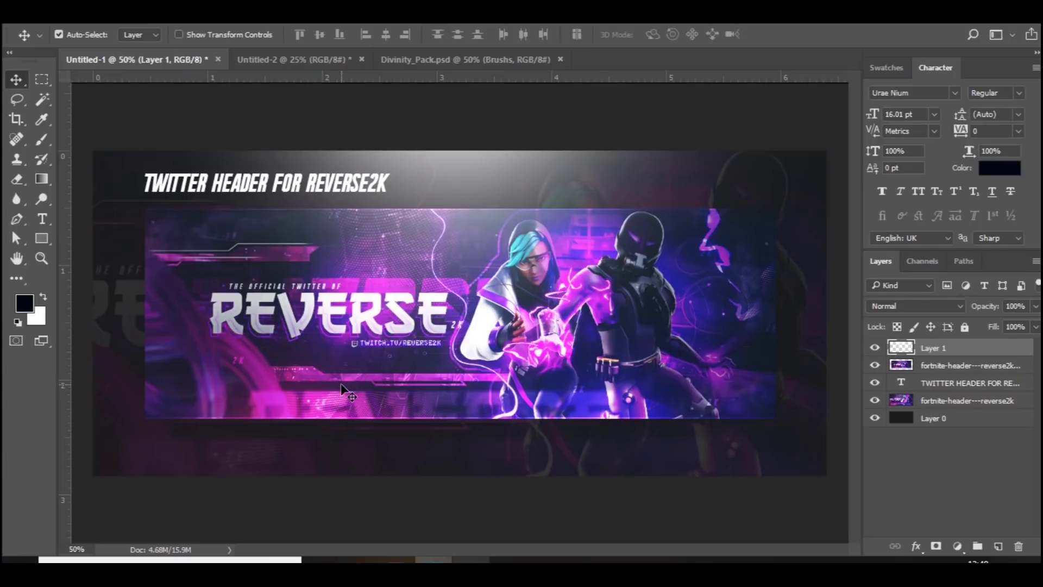
left_click(340, 57)
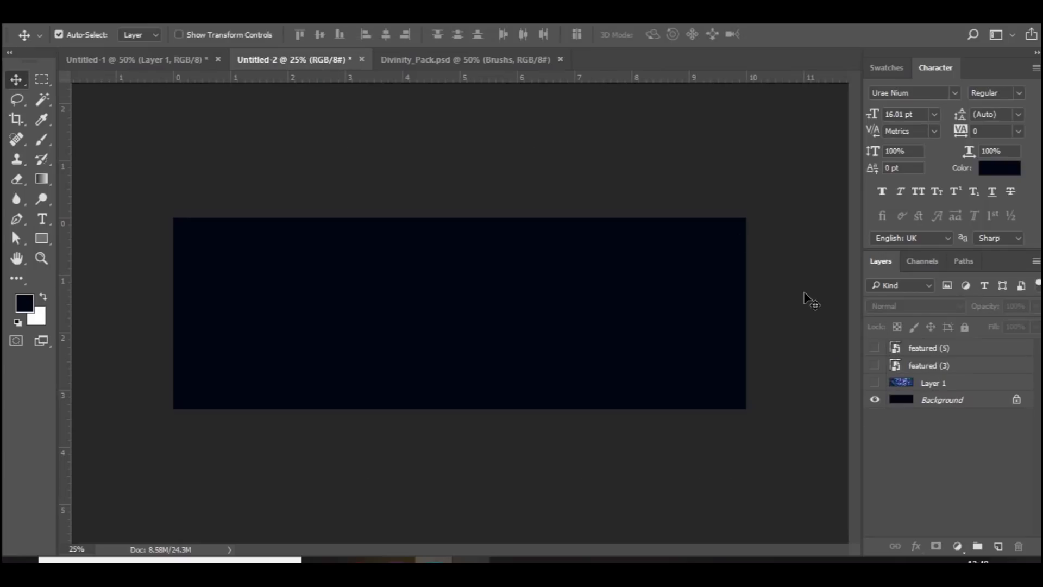
left_click(875, 366)
left_click(874, 347)
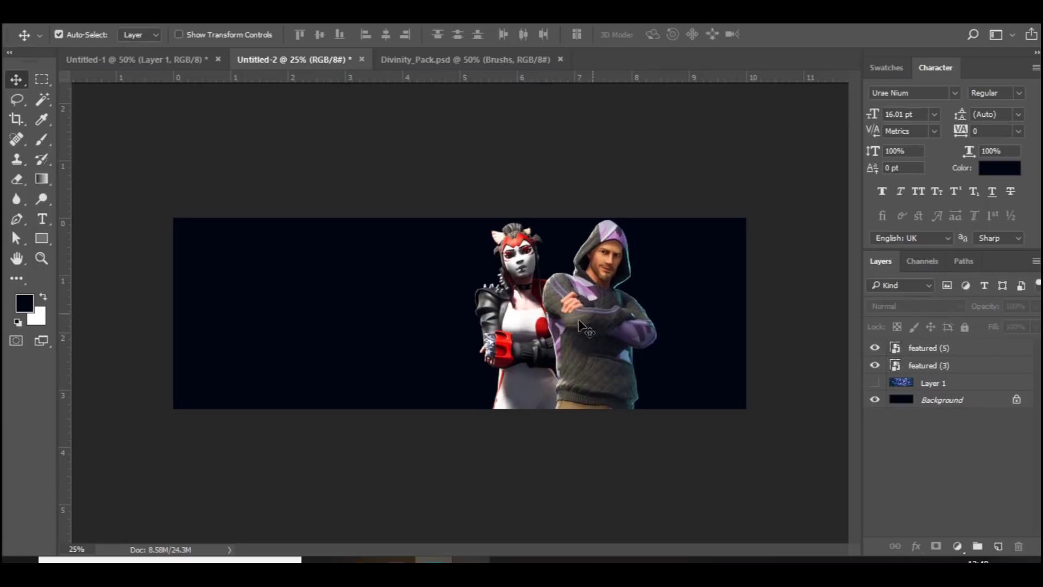
- Browse the fnbr.co Fortnite outfit icons gallery in Chrome
mouse_move(397, 559)
left_click(354, 478)
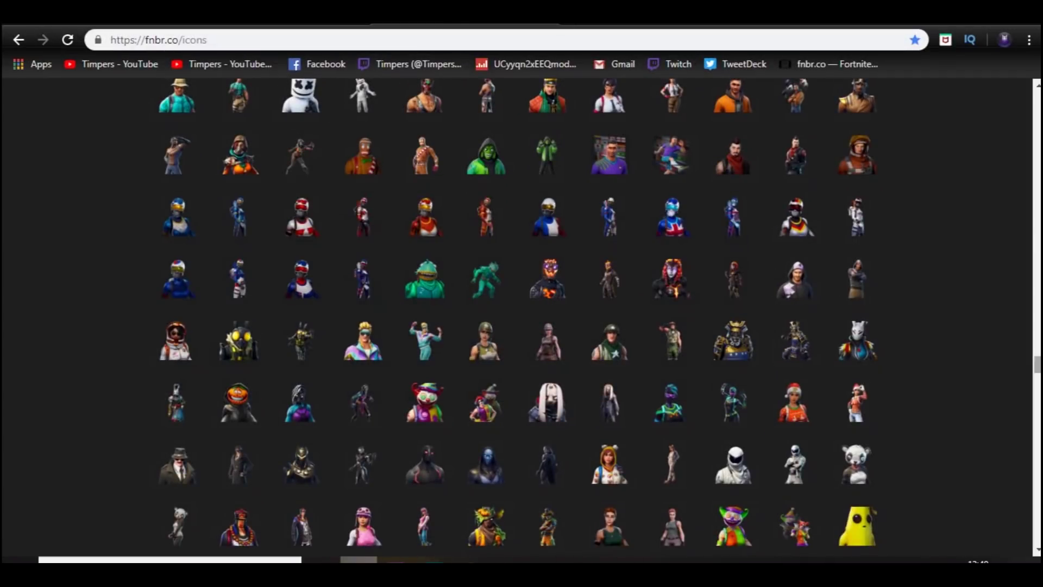
scroll(517, 317, "up", 15)
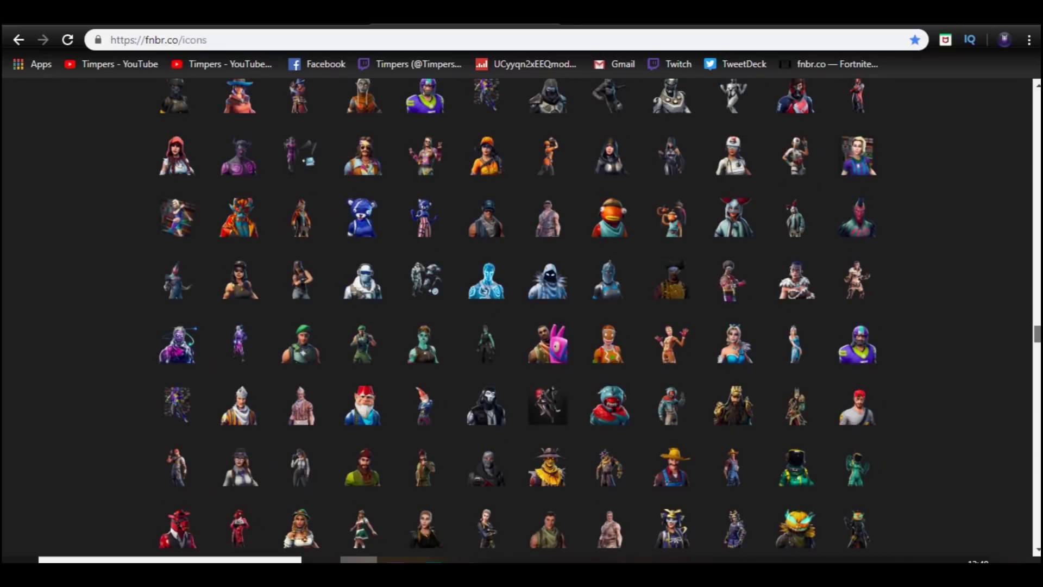
scroll(518, 318, "up", 12)
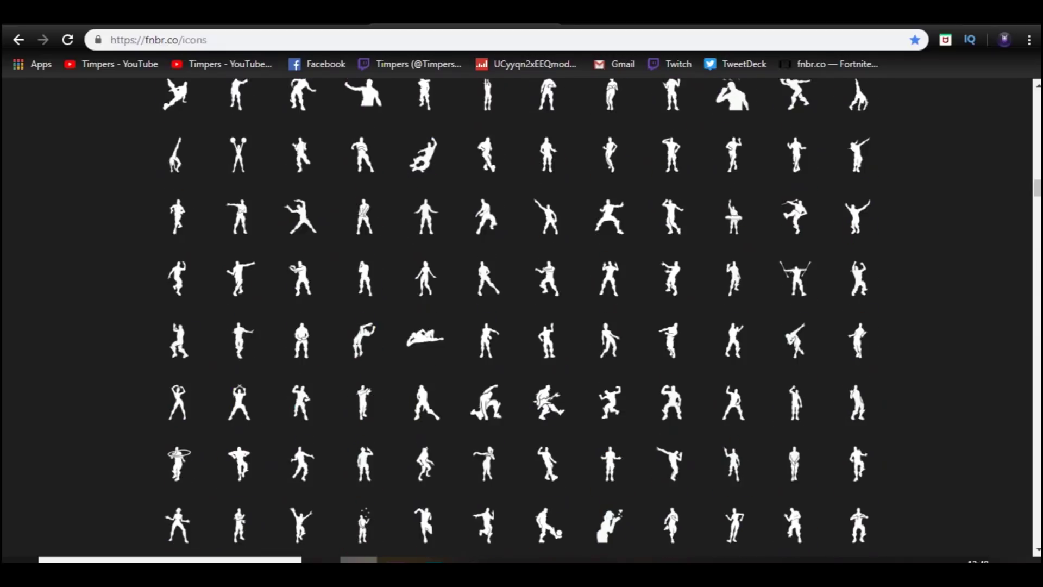
scroll(518, 317, "up", 15)
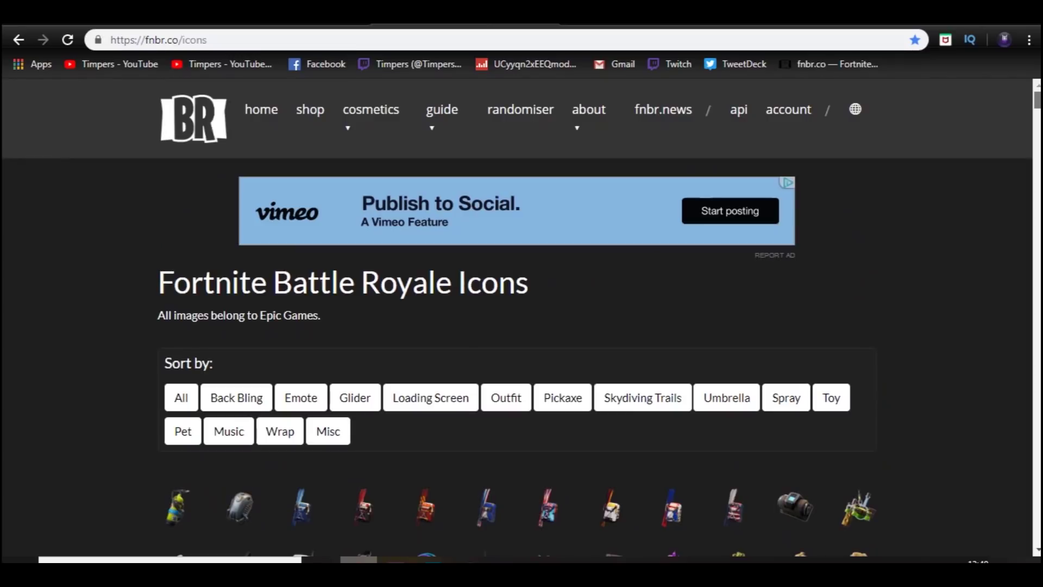
mouse_move(363, 122)
scroll(973, 252, "down", 7)
scroll(518, 318, "down", 20)
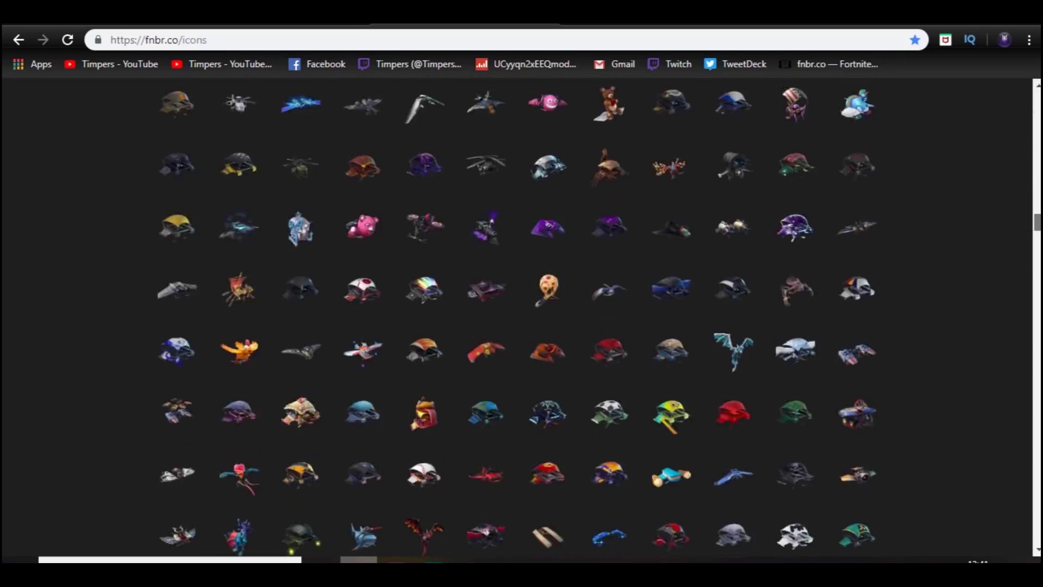
scroll(517, 318, "down", 1)
scroll(517, 318, "down", 20)
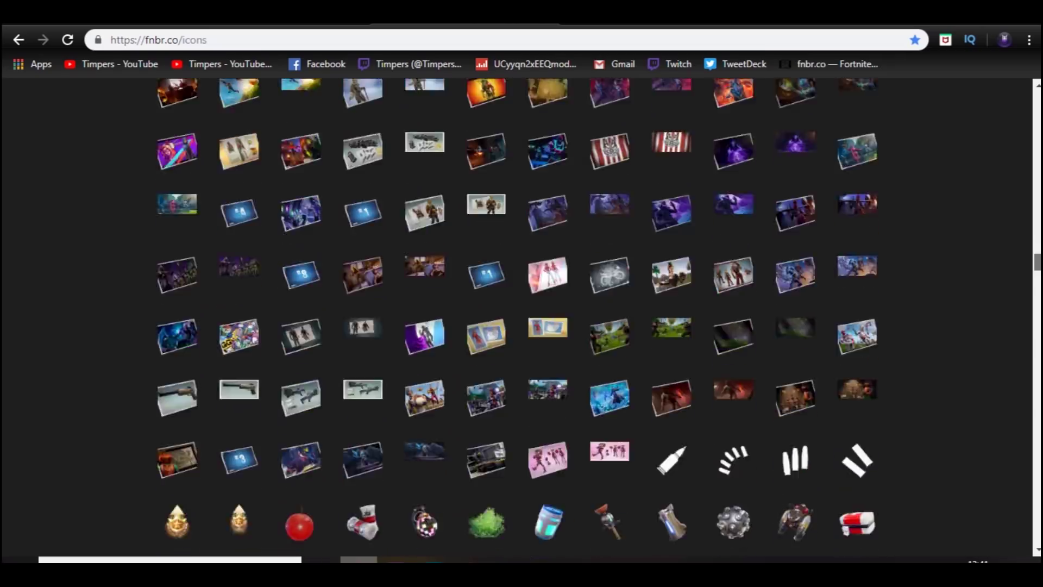
scroll(517, 317, "down", 4)
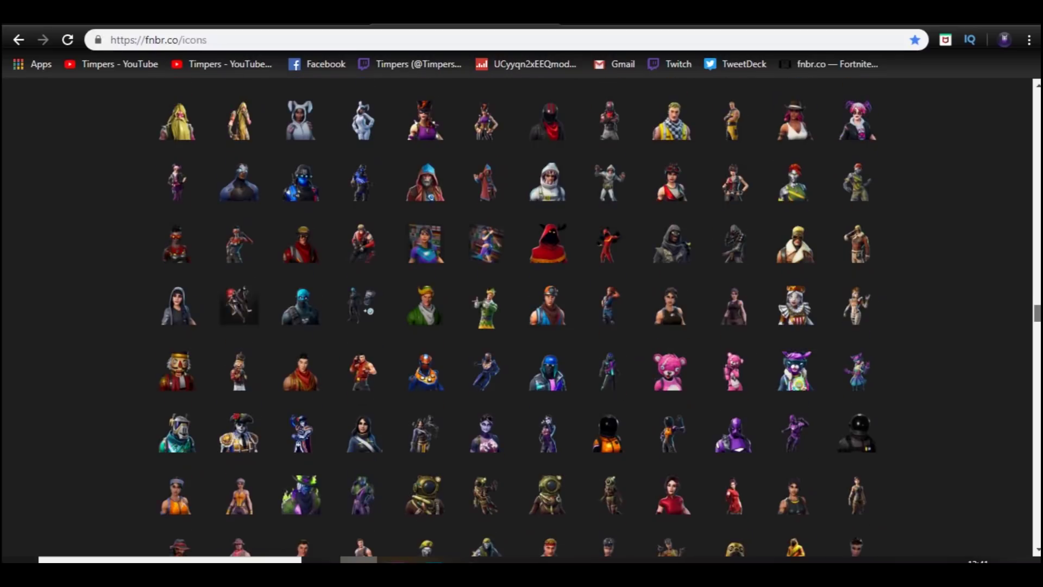
- Check the Cole icon's options, view the Google Images season 9 map, then return to Photoshop
right_click(608, 299)
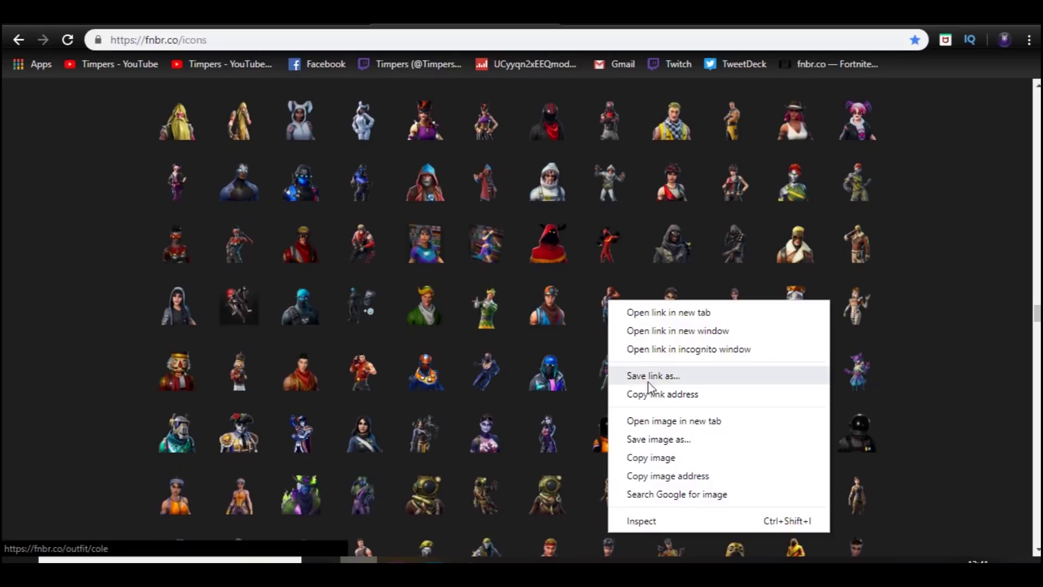
left_click(376, 328)
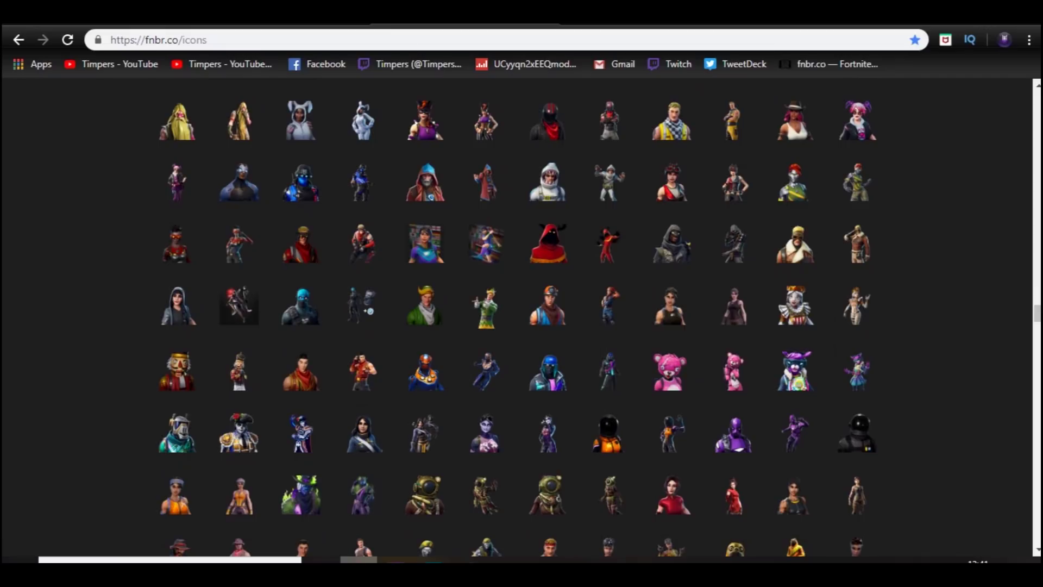
left_click(549, 23)
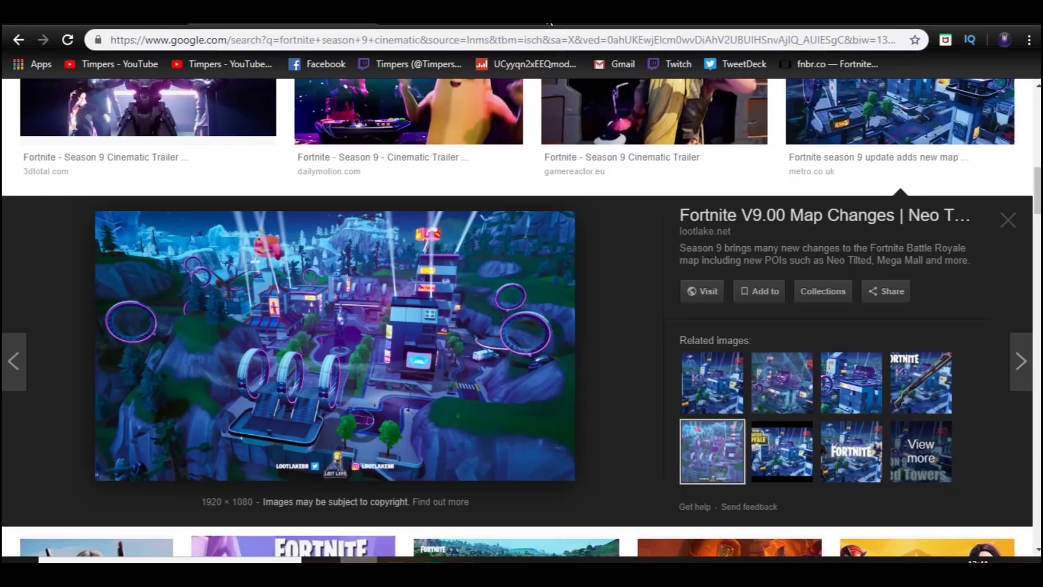
mouse_move(435, 568)
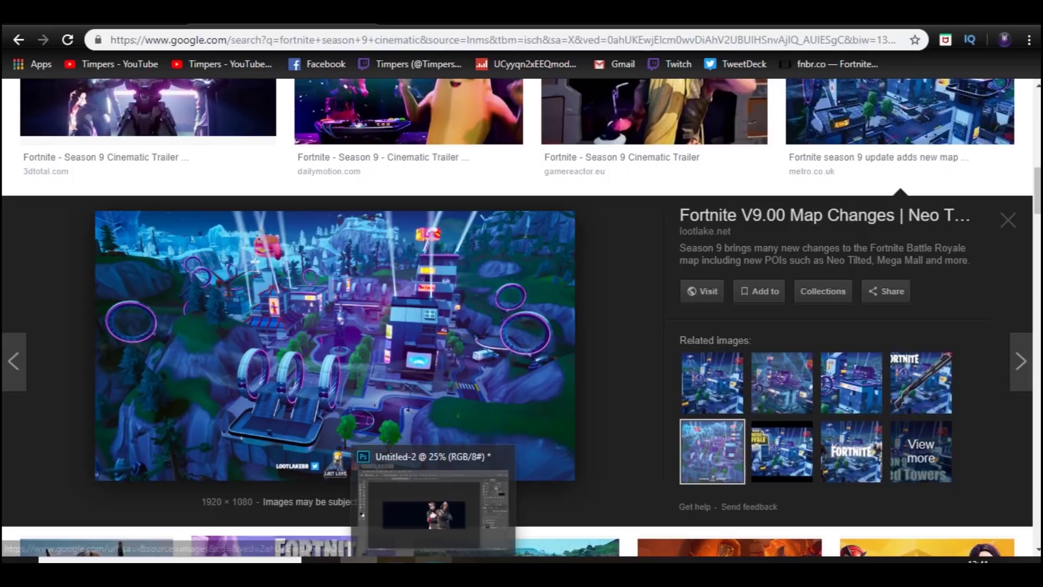
left_click(435, 568)
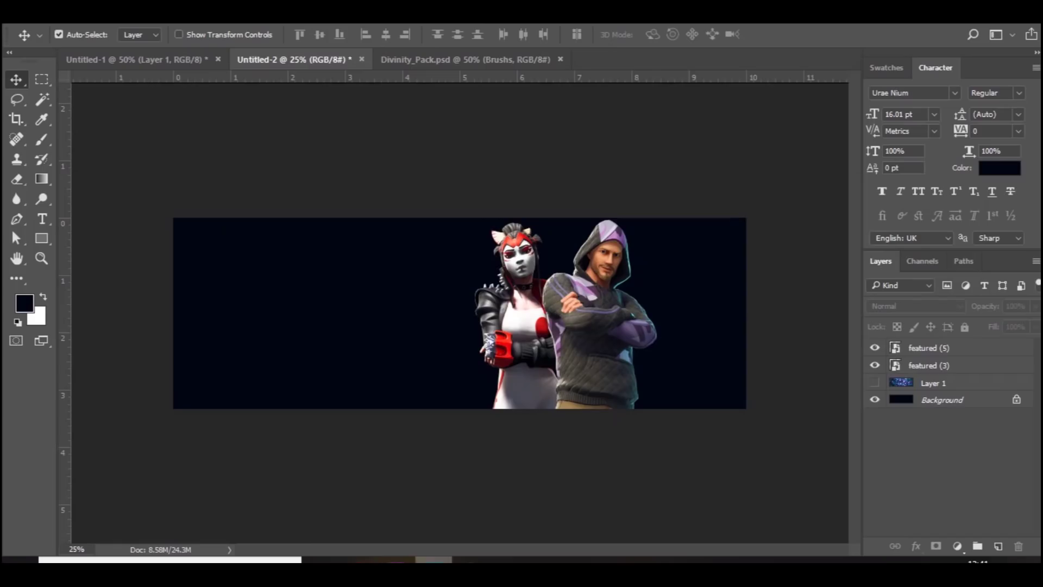
- Show the map Layer 1 and blend it in Luminosity at about 21% opacity
left_click(874, 383)
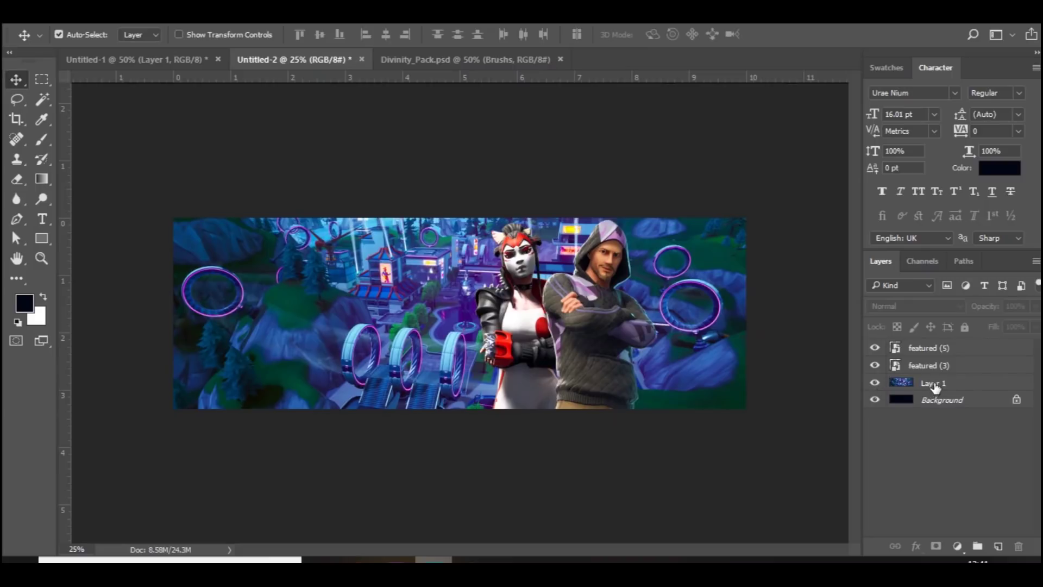
left_click(934, 385)
left_click(945, 306)
scroll(934, 271, "down", 3)
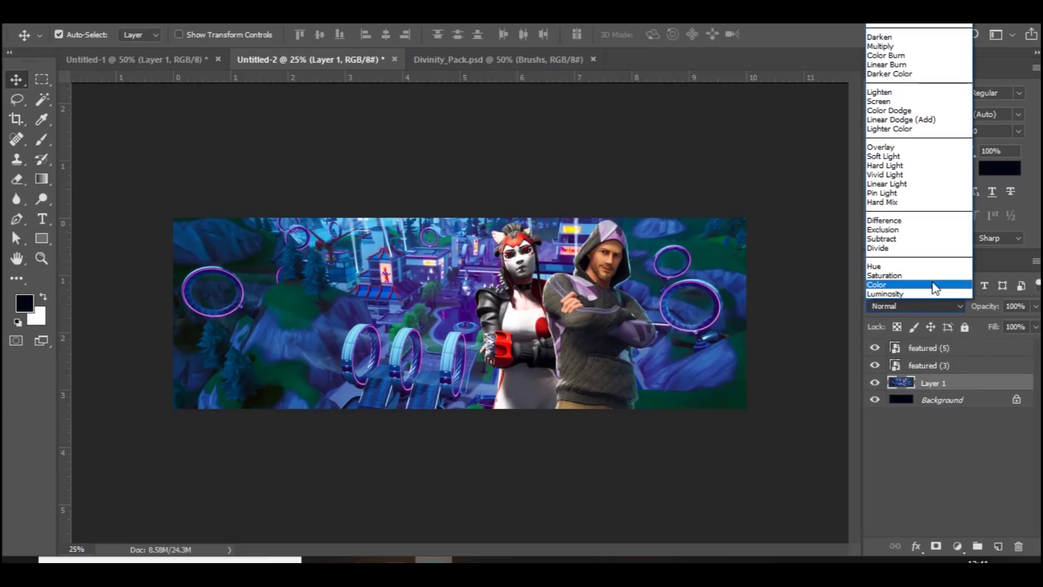
left_click(930, 295)
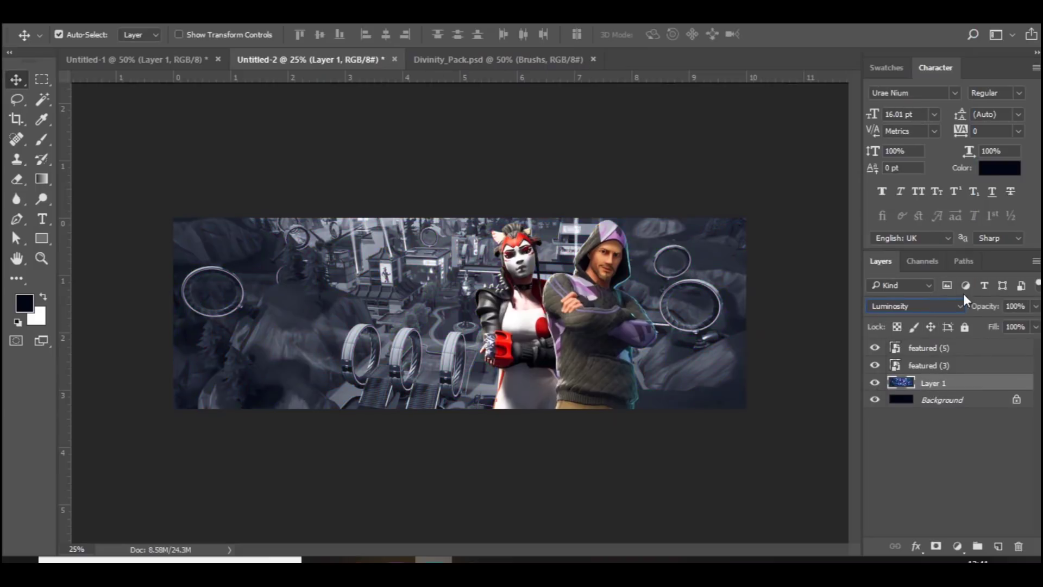
left_click(1035, 307)
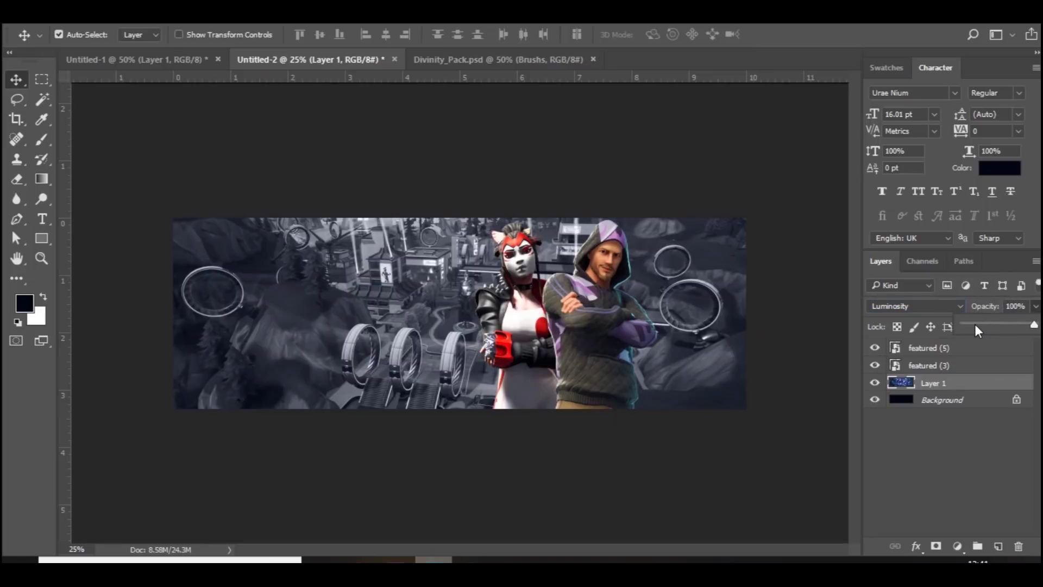
left_click(975, 324)
left_click_drag(975, 323, 980, 324)
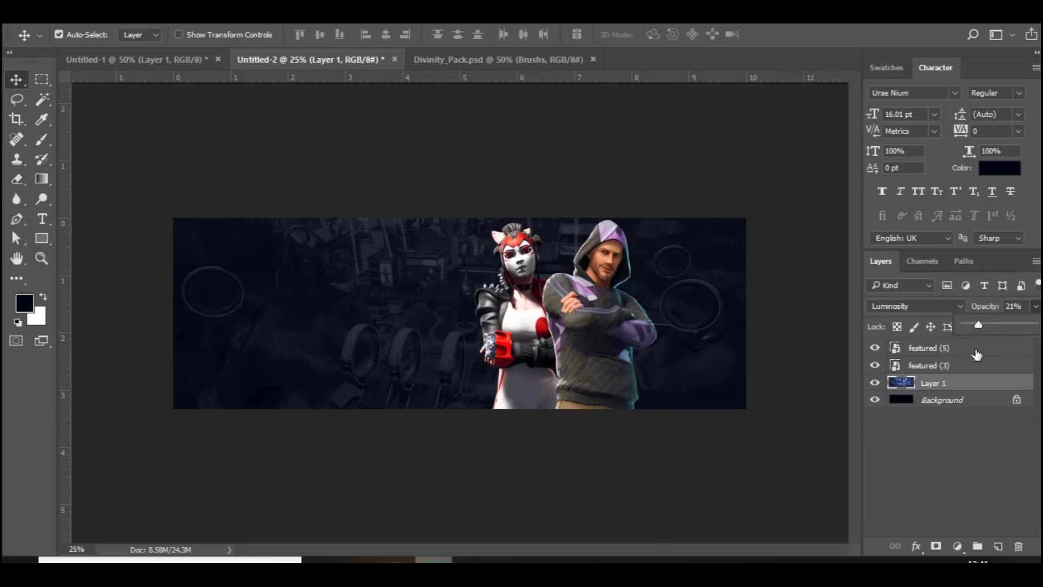
- Convert the Background into Layer 0 and merge it with the map layer
double_click(976, 400)
left_click(649, 182)
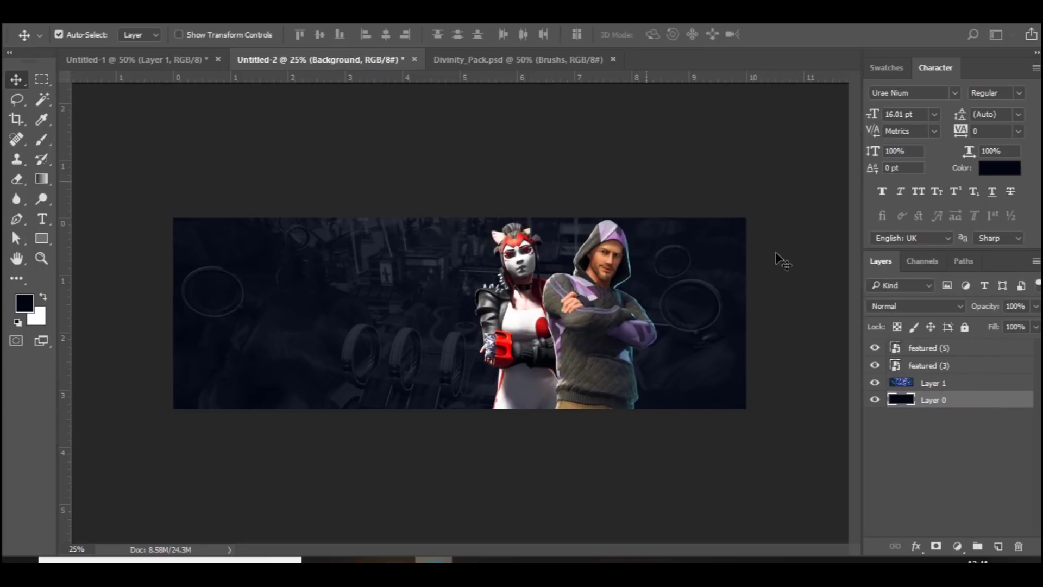
left_click(951, 384, "shift")
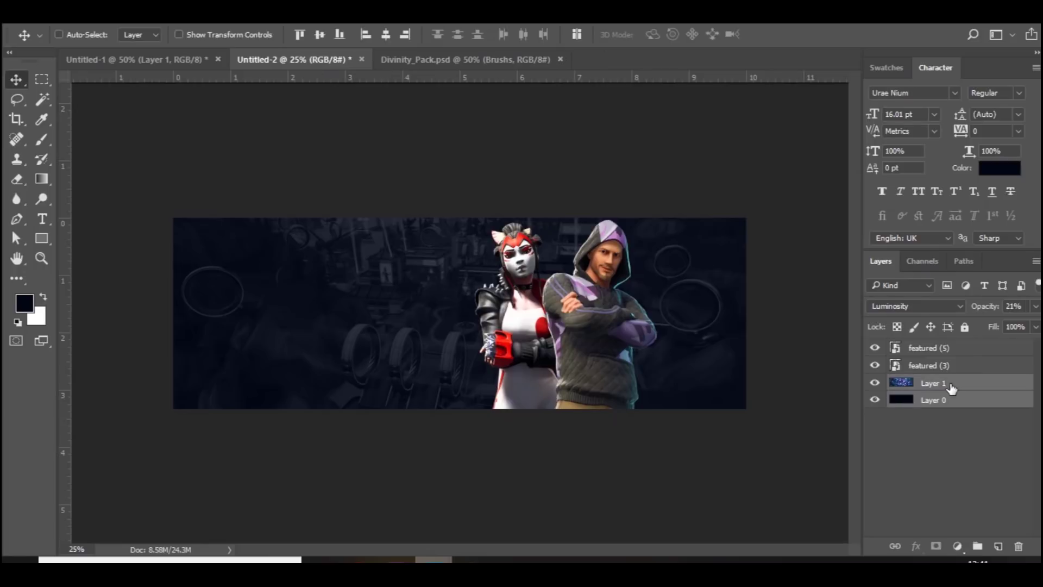
key("ctrl+e")
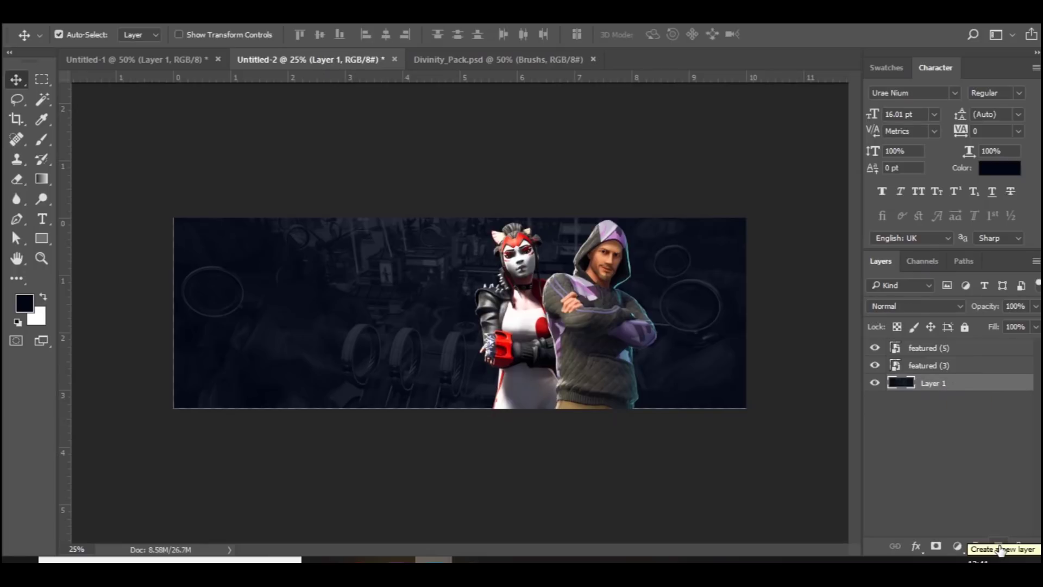
key("ctrl+plus")
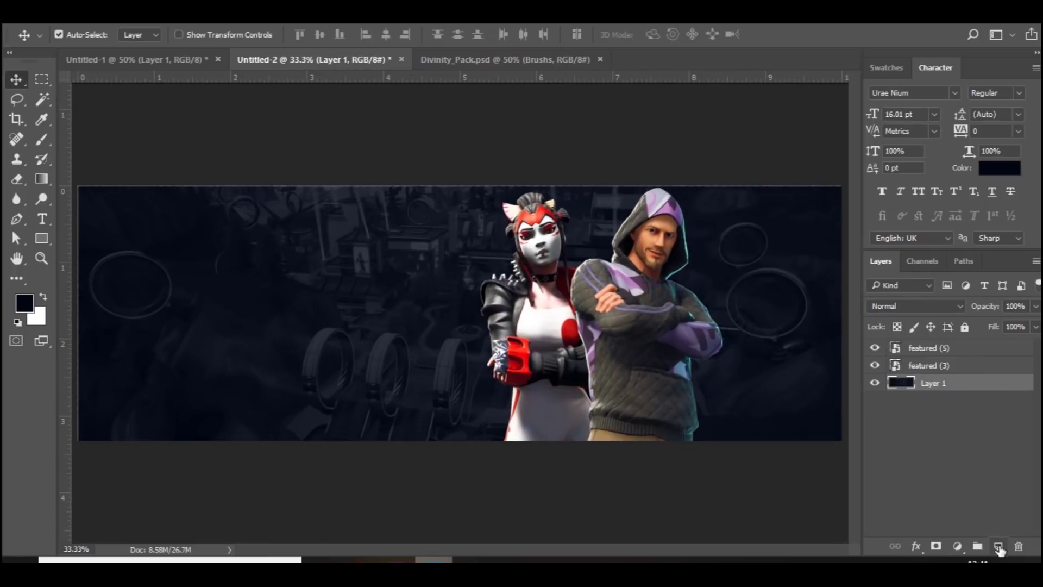
key("ctrl+minus")
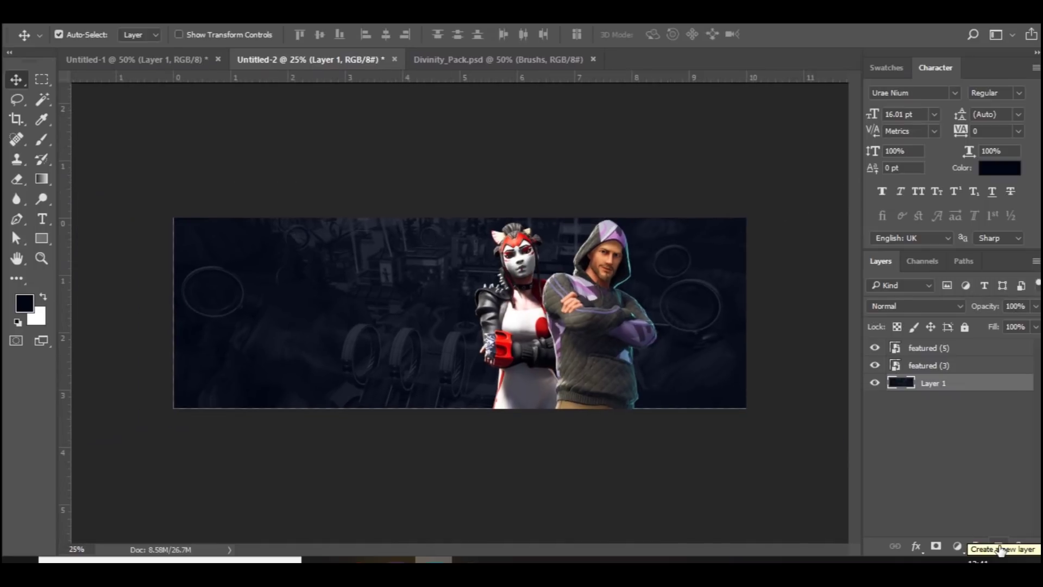
- Enlarge the merged background slightly with Free Transform and add an empty Layer 2
key("ctrl+t")
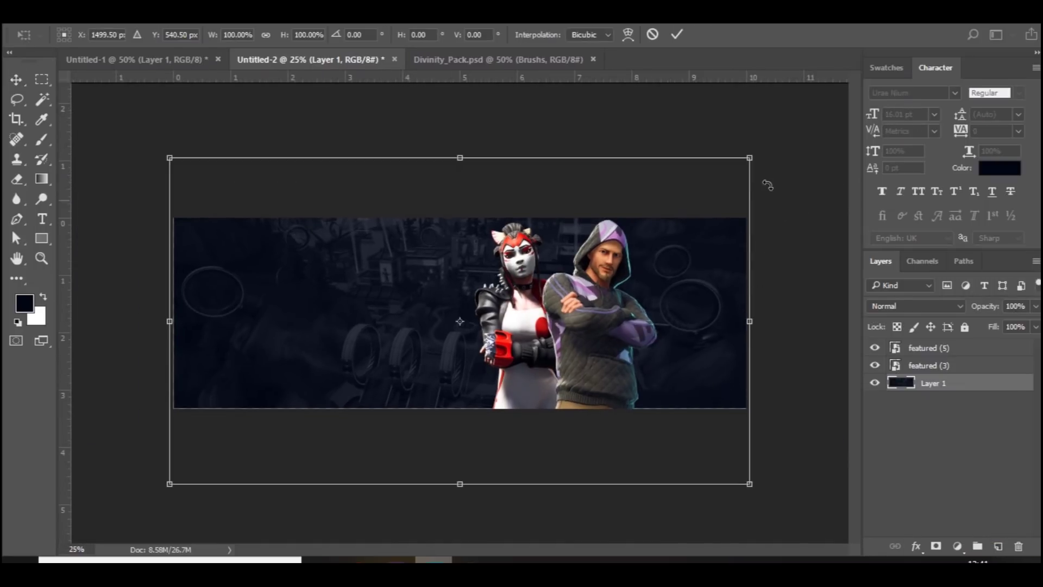
left_click_drag(751, 158, 762, 152)
key("Return")
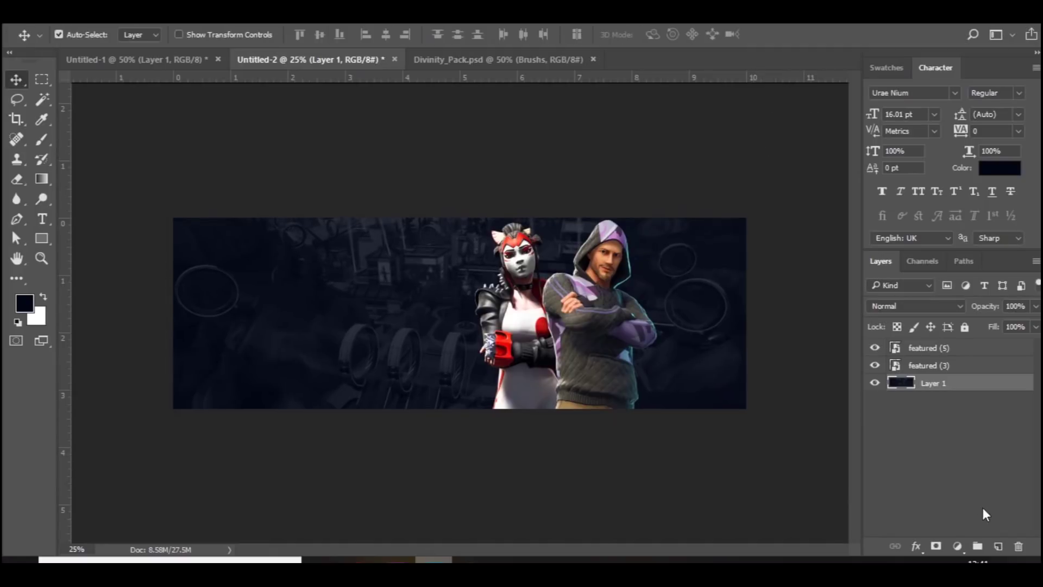
left_click(998, 547)
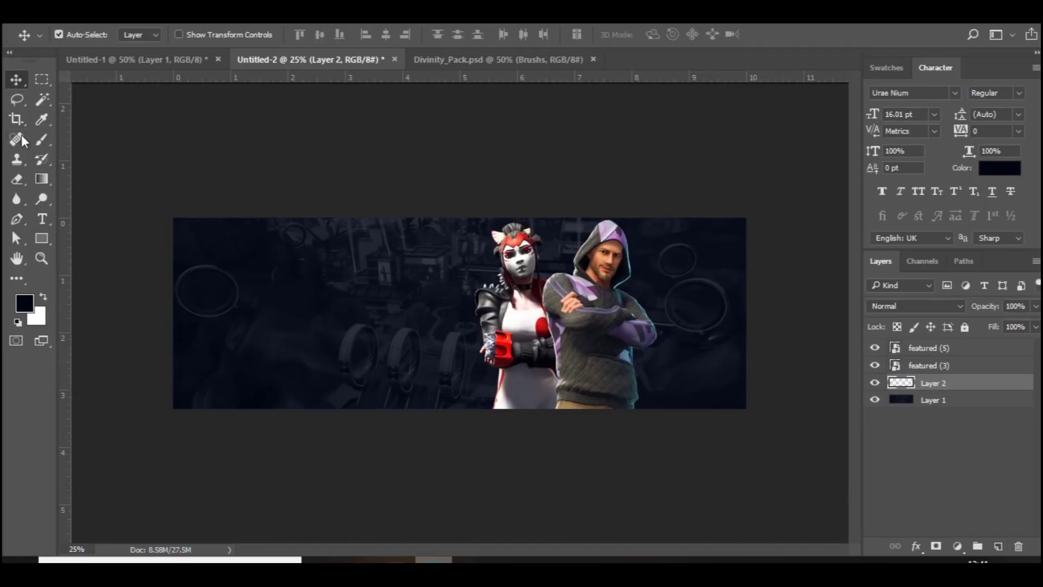
- Paint a large soft blue 05abf0 glow behind the characters with a 1393 px brush
left_click(39, 139)
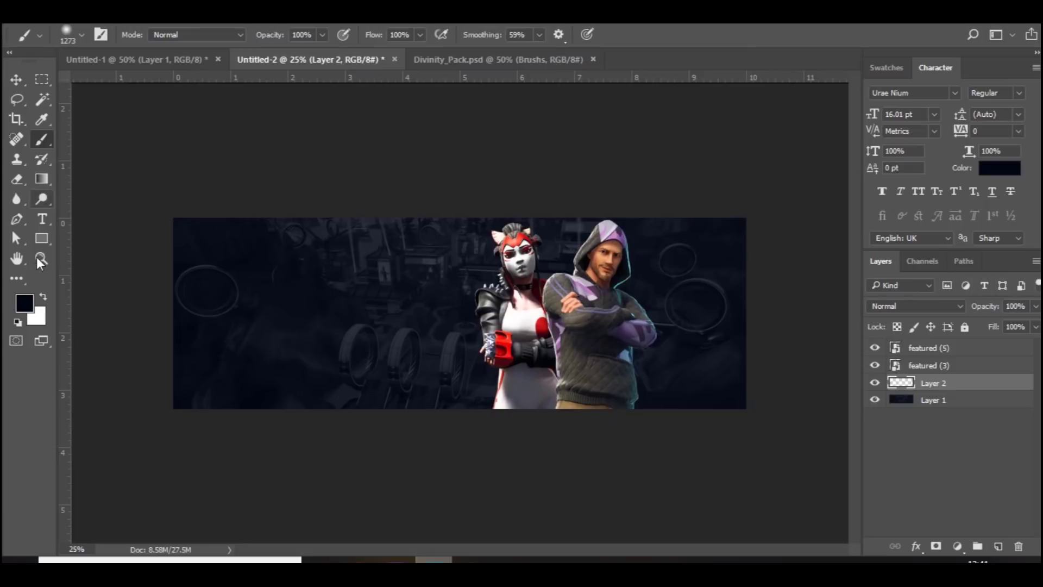
left_click(43, 297)
left_click(24, 303)
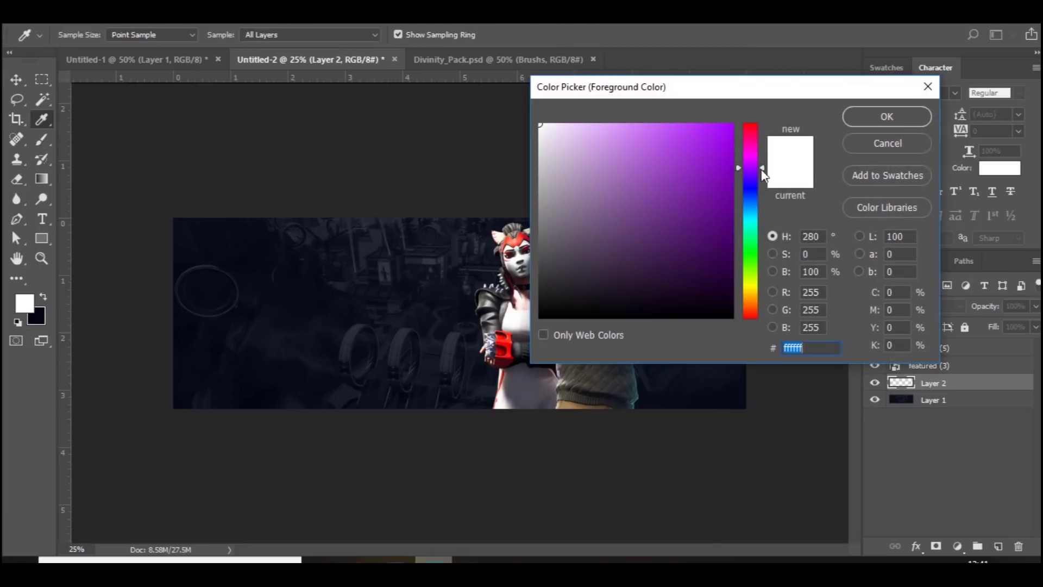
left_click(749, 211)
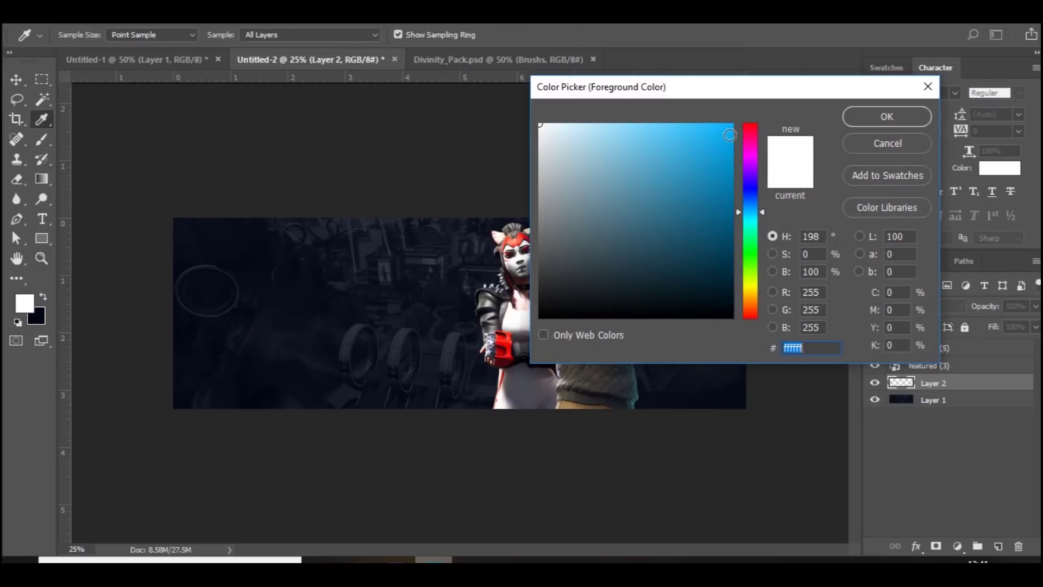
left_click(730, 134)
left_click(853, 115)
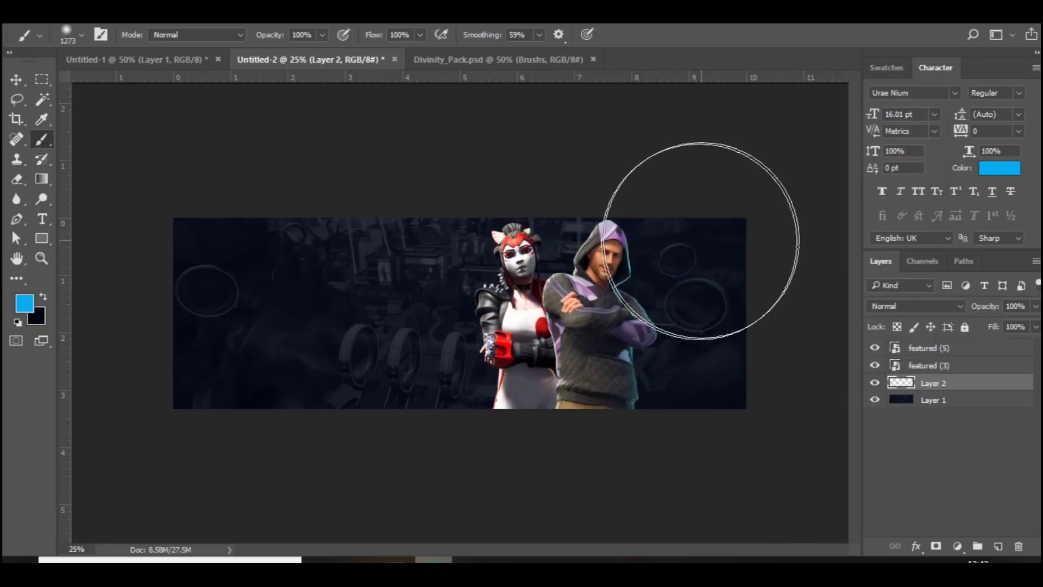
left_click_drag(570, 315, 579, 317)
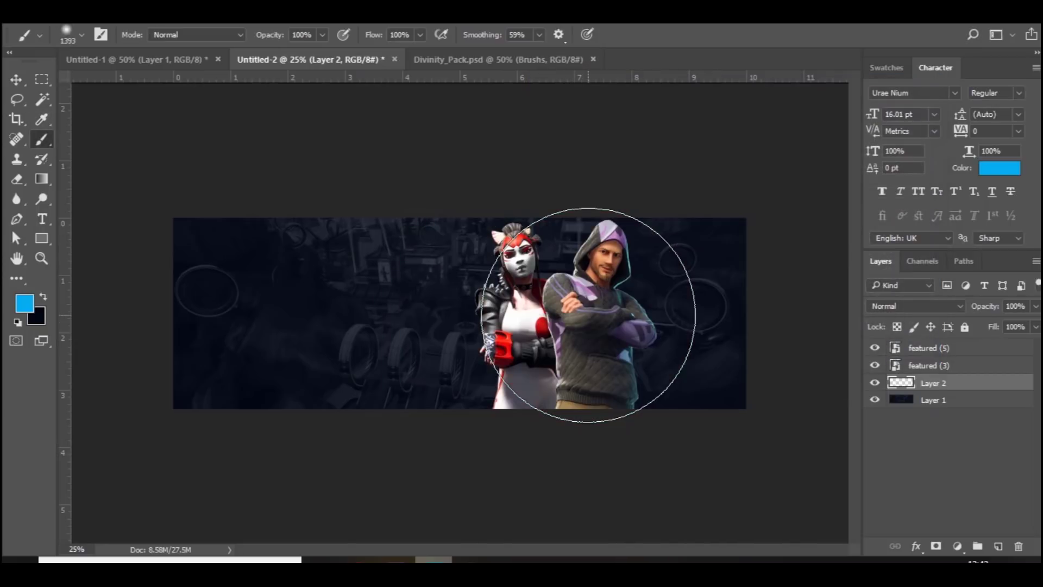
left_click(580, 317)
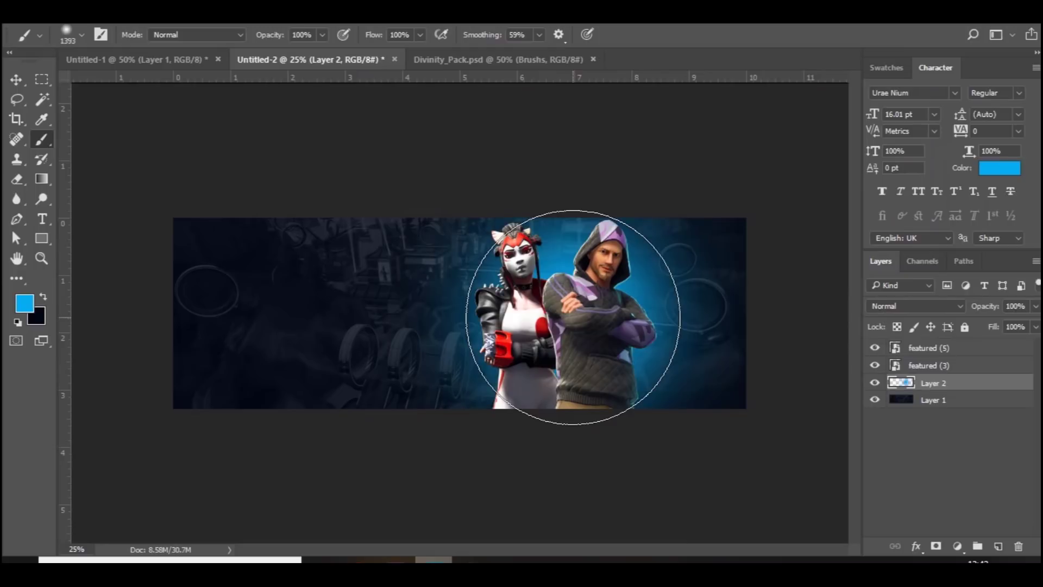
- Set the glow layer to Color Dodge and shift its hue by -10
left_click(876, 306)
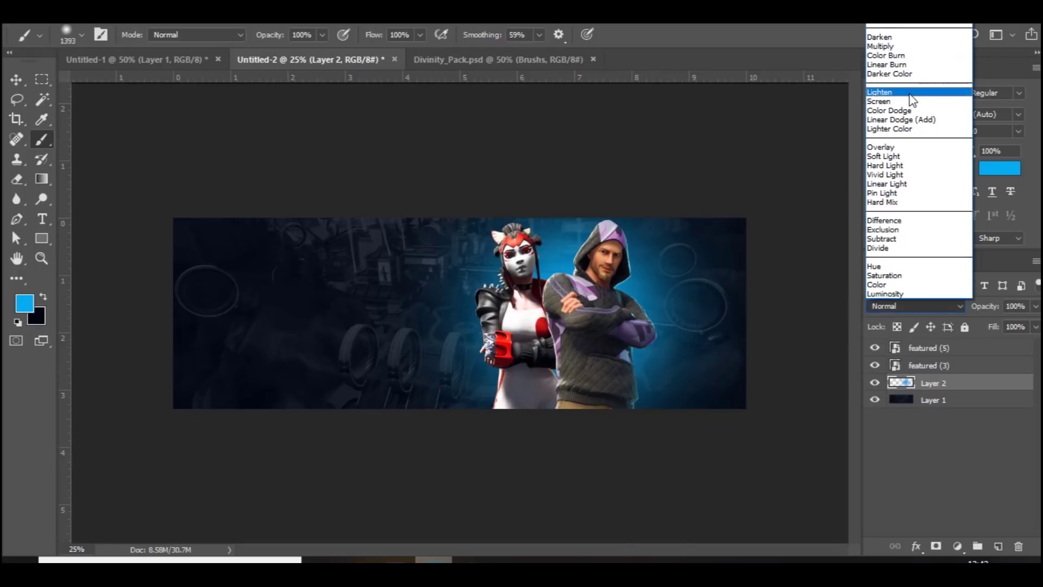
left_click(909, 93)
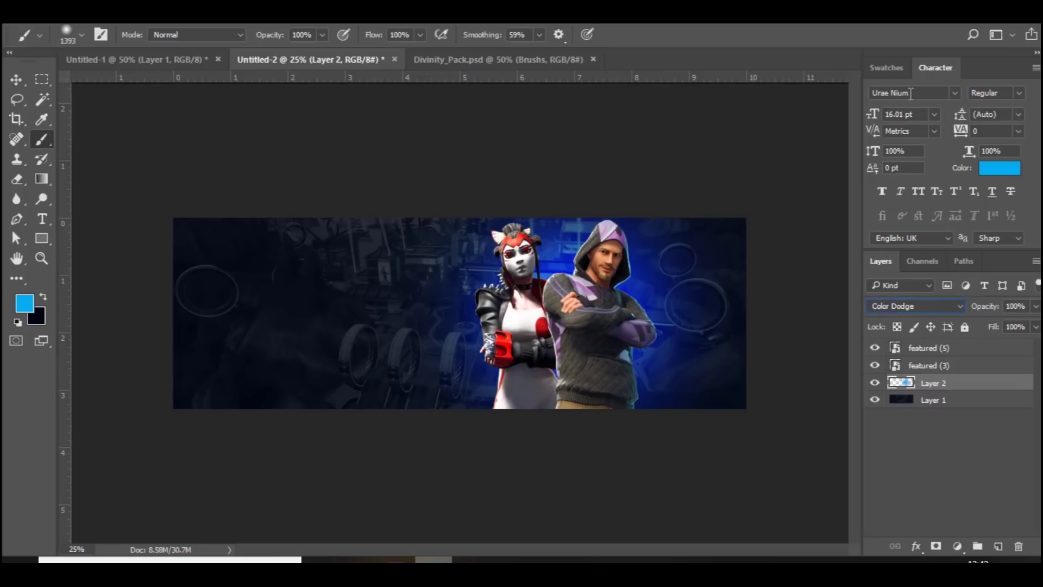
key("ctrl+u")
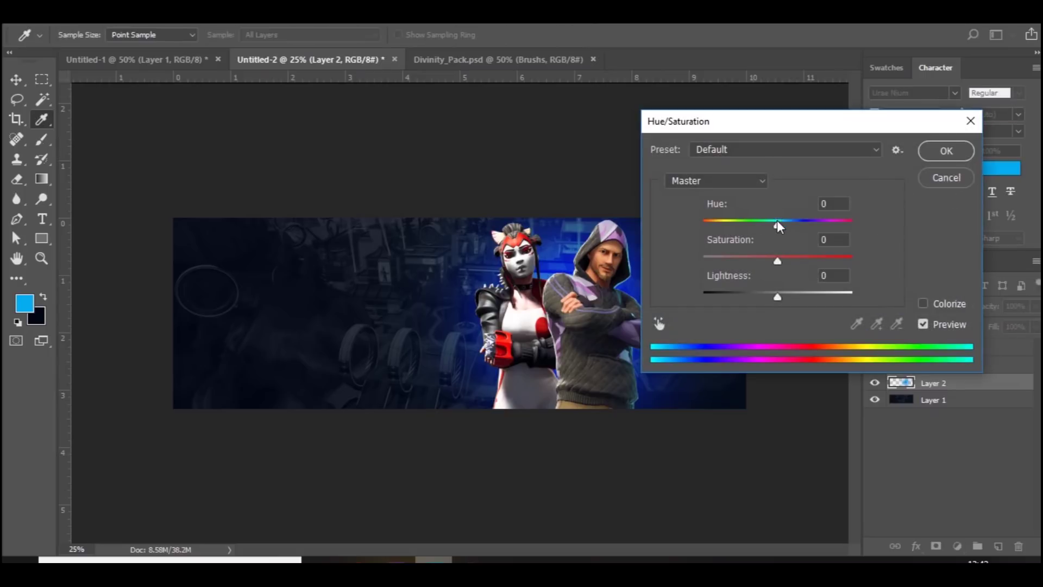
left_click_drag(777, 222, 771, 221)
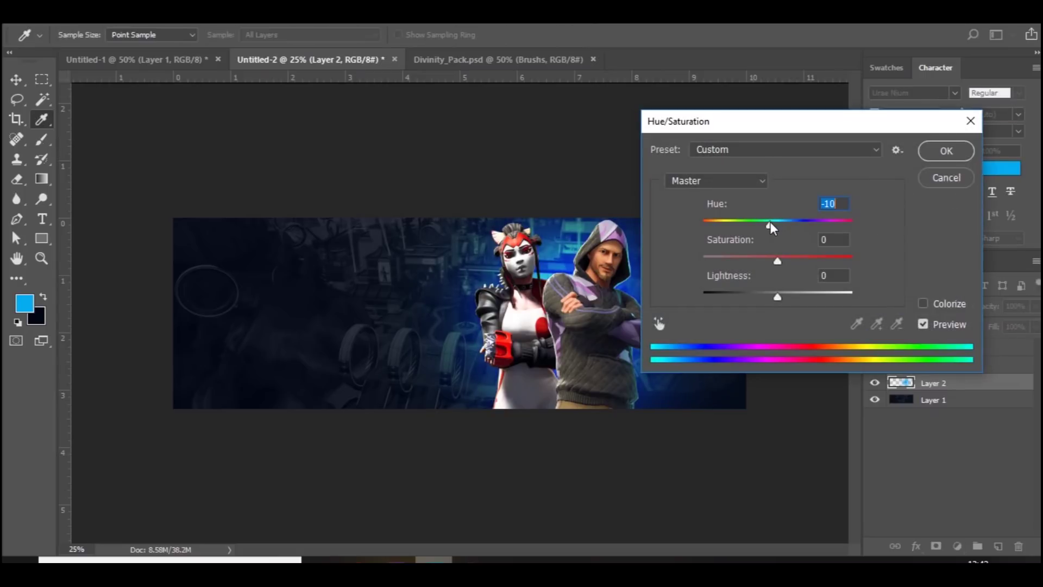
left_click(940, 152)
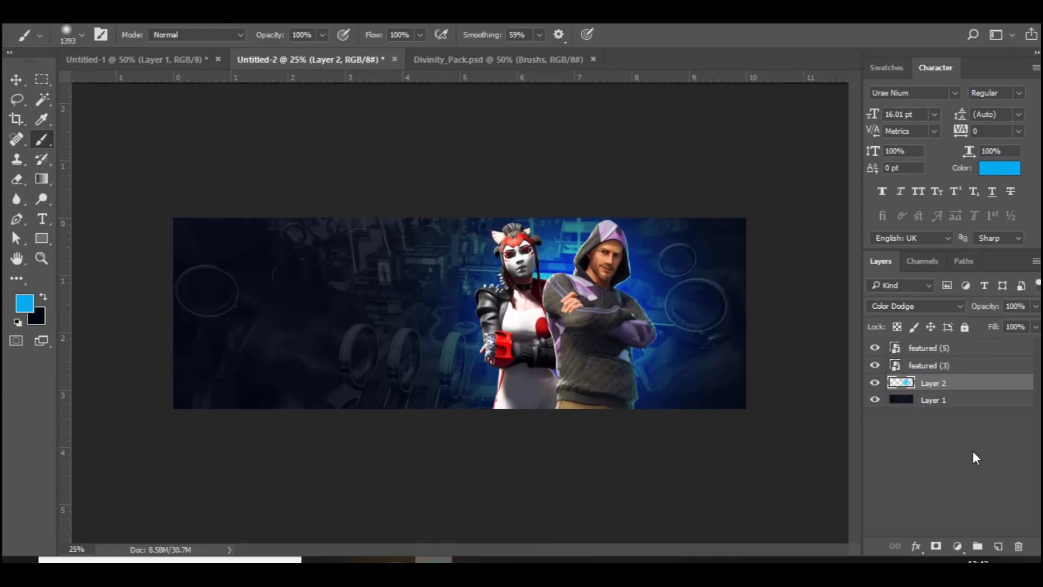
- Rasterize the featured (5) and featured (3) layers and zoom in to 50%
left_click(976, 348)
right_click(977, 348)
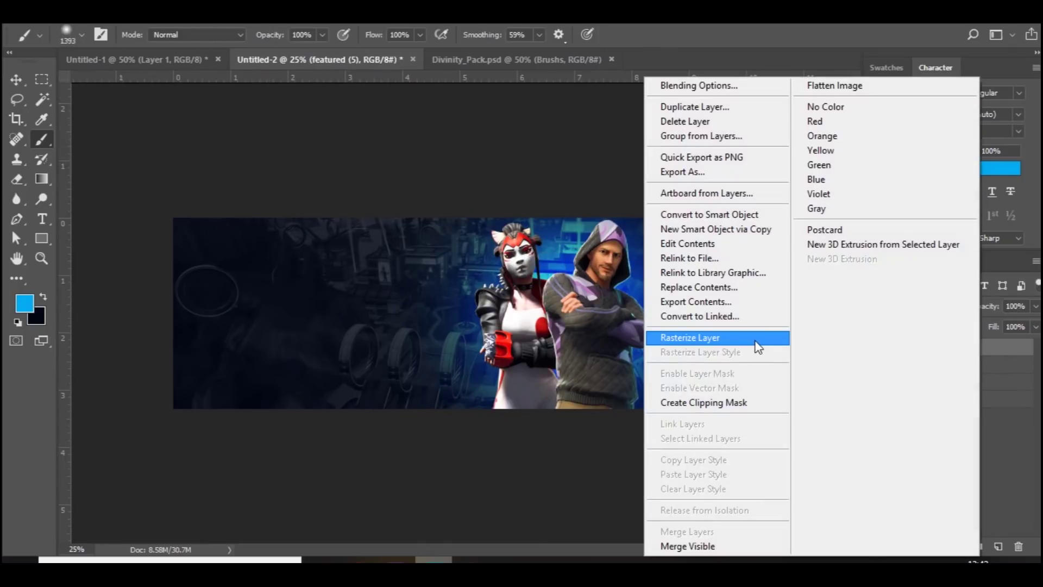
left_click(756, 341)
left_click(956, 368)
right_click(957, 368)
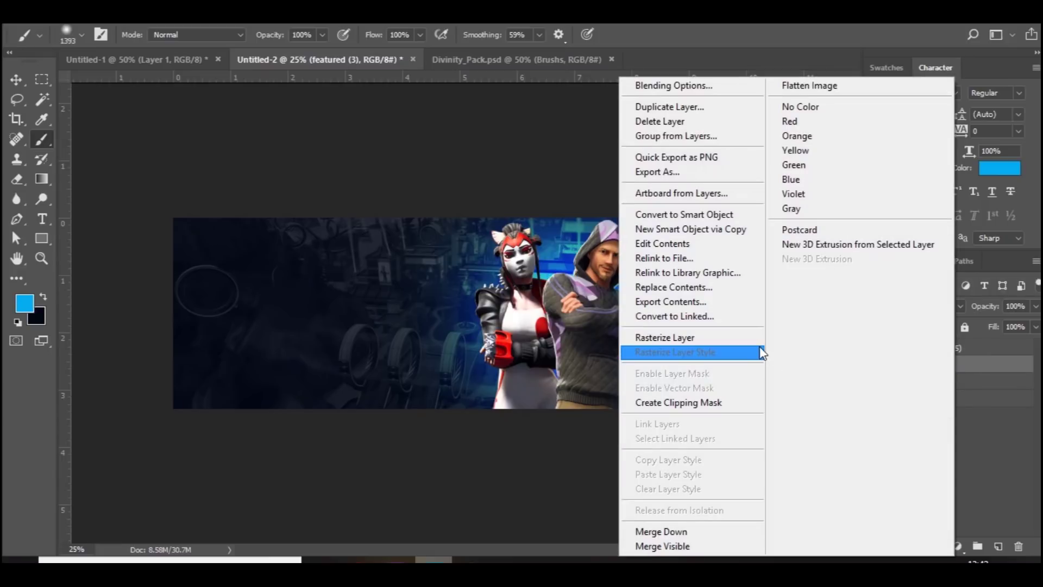
left_click(745, 337)
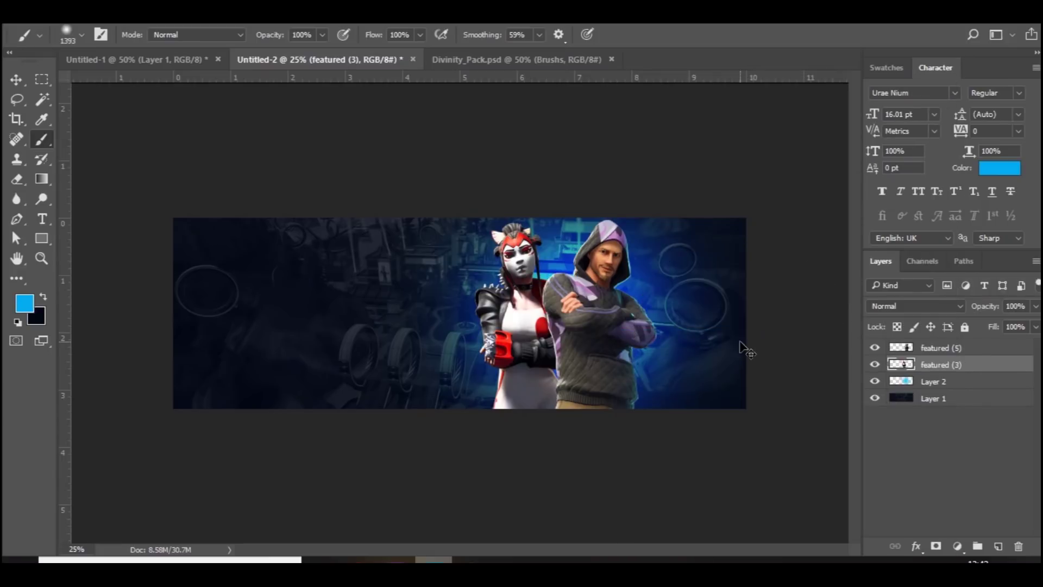
key("ctrl+plus")
key("ctrl+plus")
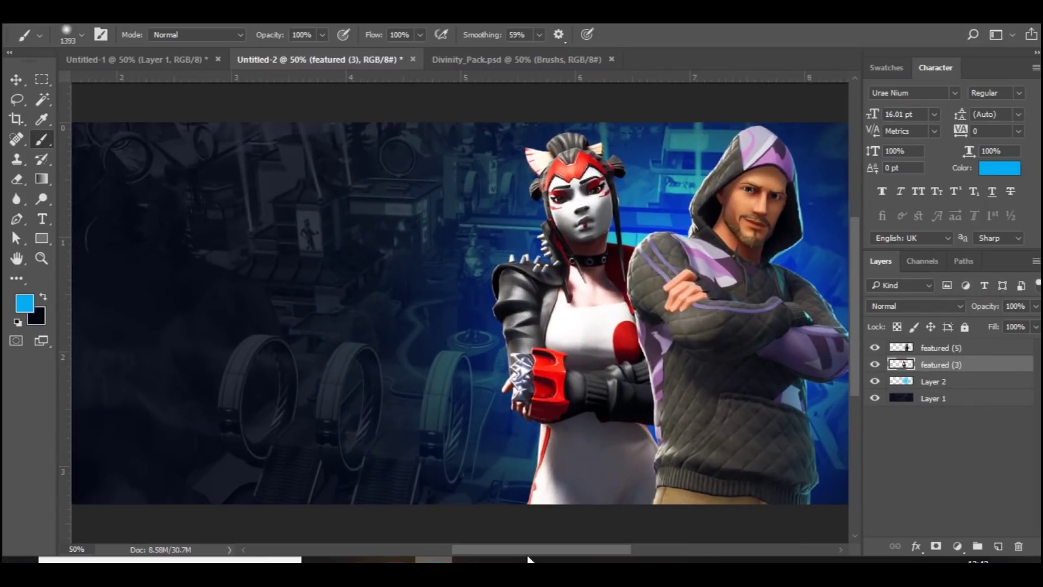
scroll(531, 553, "right", 3)
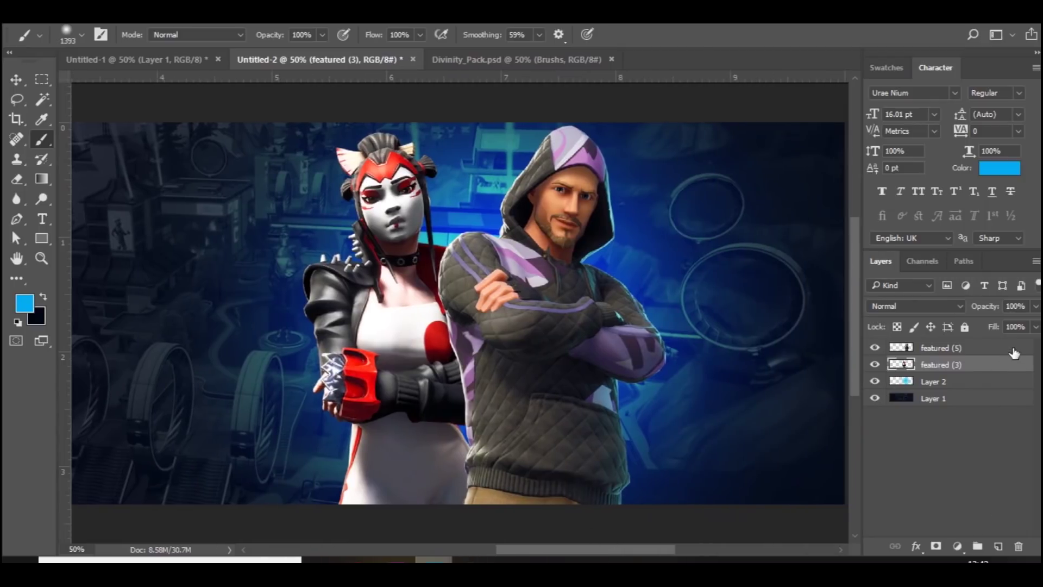
left_click(1013, 351)
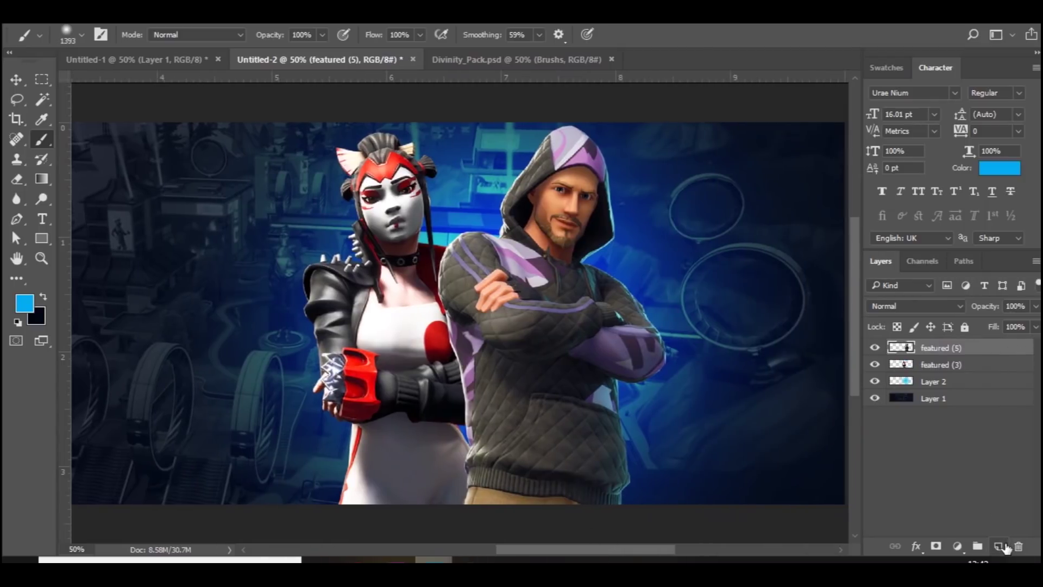
- Add Layer 3 clipped to featured (5), darken the man's hood and right side at 37% opacity
left_click(998, 546)
right_click(975, 355)
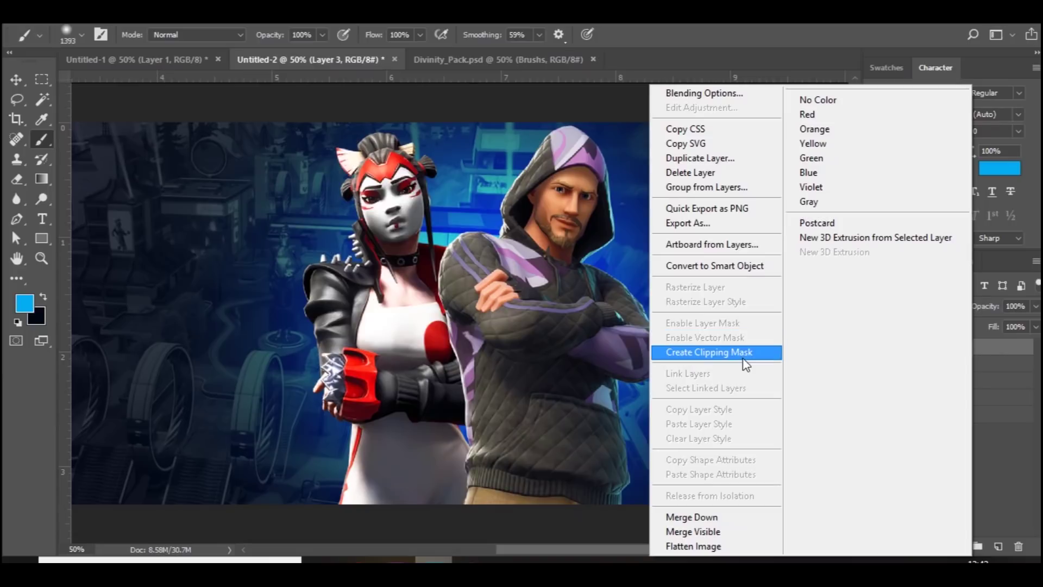
left_click(746, 352)
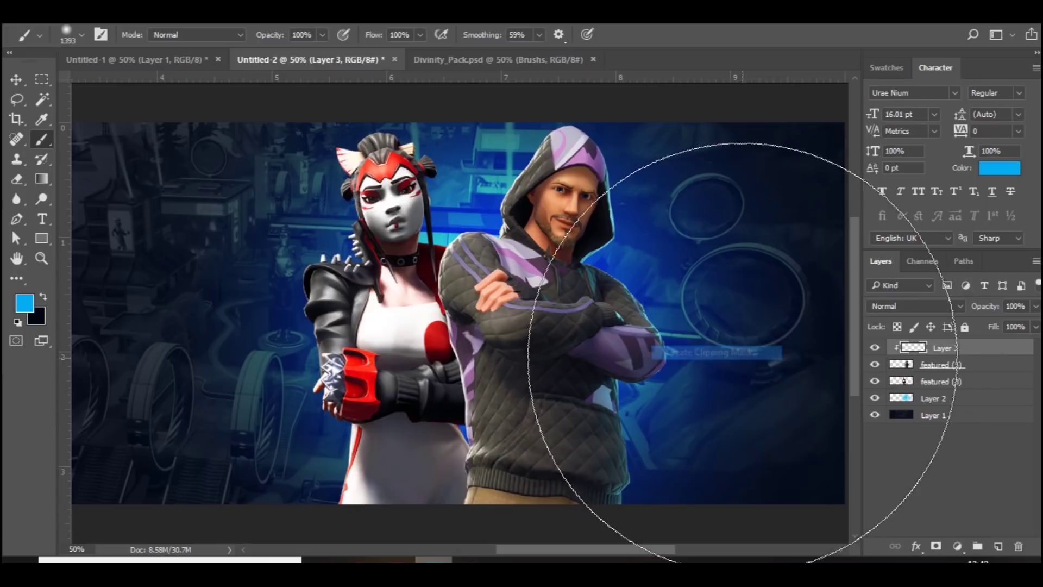
left_click(43, 296)
left_click_drag(559, 287, 405, 280)
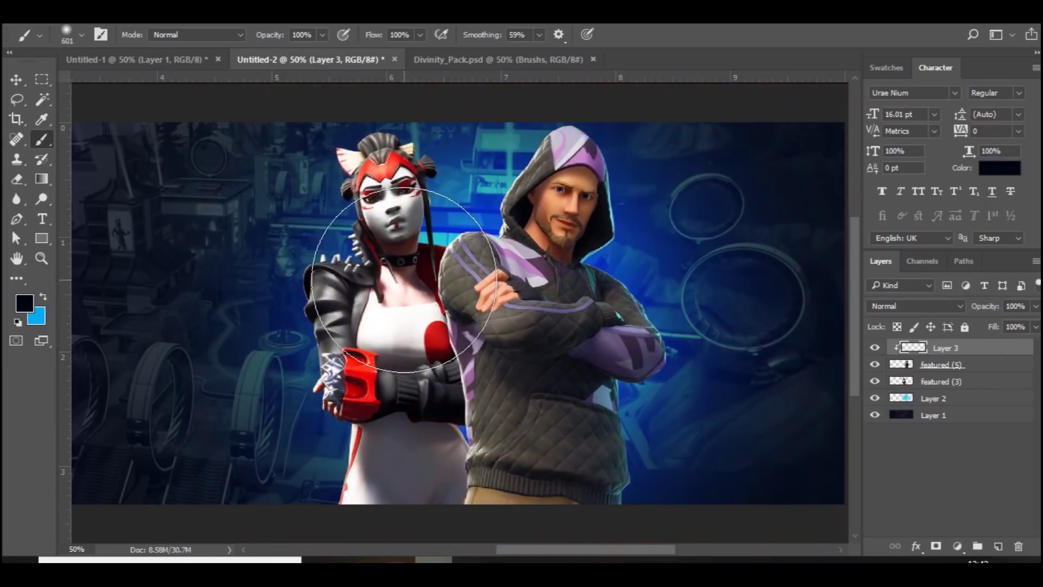
mouse_move(664, 105)
left_mouse_down()
mouse_move(676, 116)
mouse_move(699, 273)
mouse_move(675, 575)
mouse_move(675, 465)
mouse_move(710, 415)
left_mouse_up()
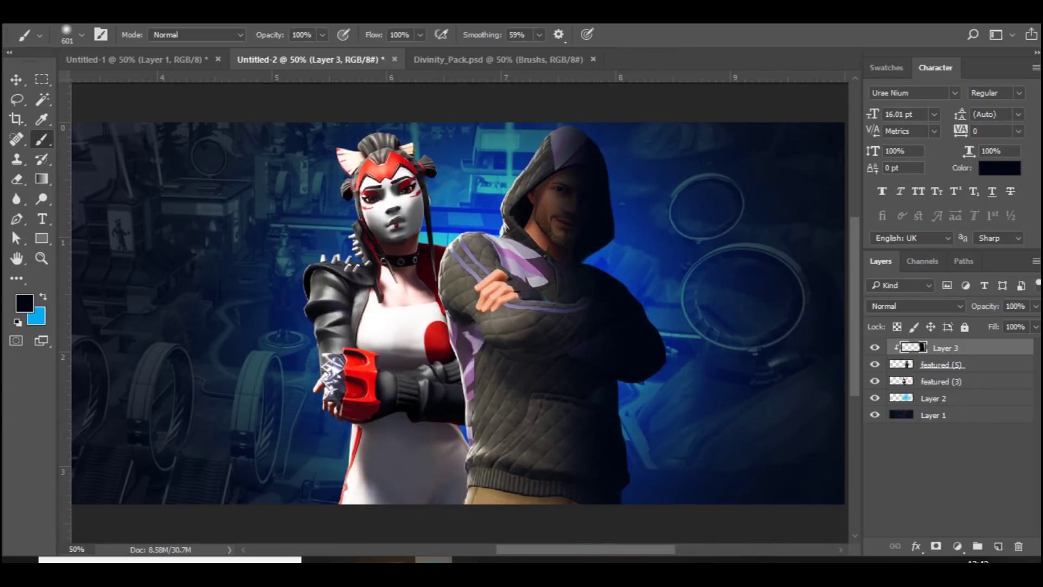
left_click(1037, 307)
left_click_drag(981, 328, 990, 325)
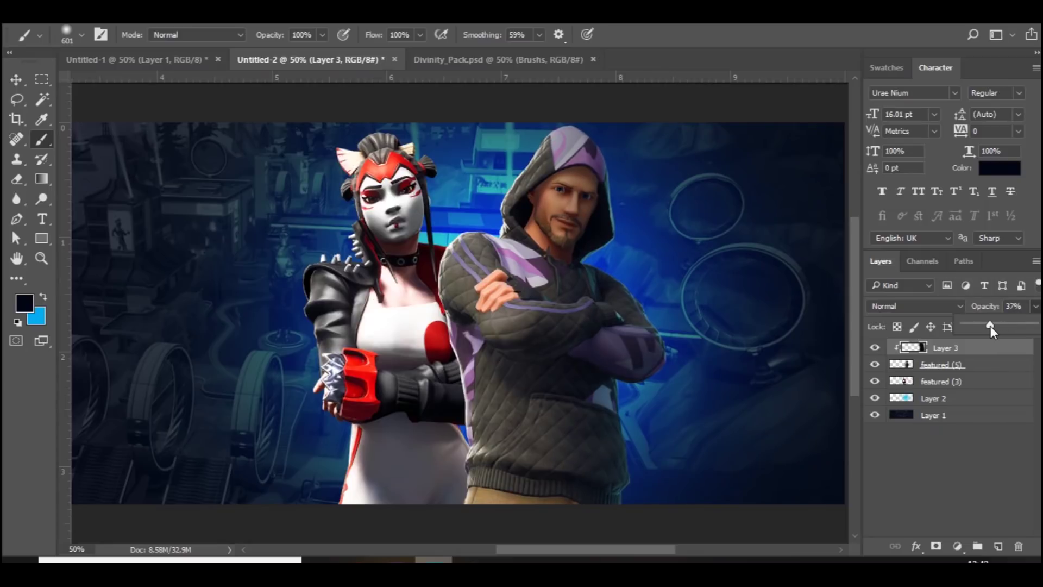
- Add a clipped Layer 4 and set the foreground colour to white
left_click(998, 546)
right_click(959, 348)
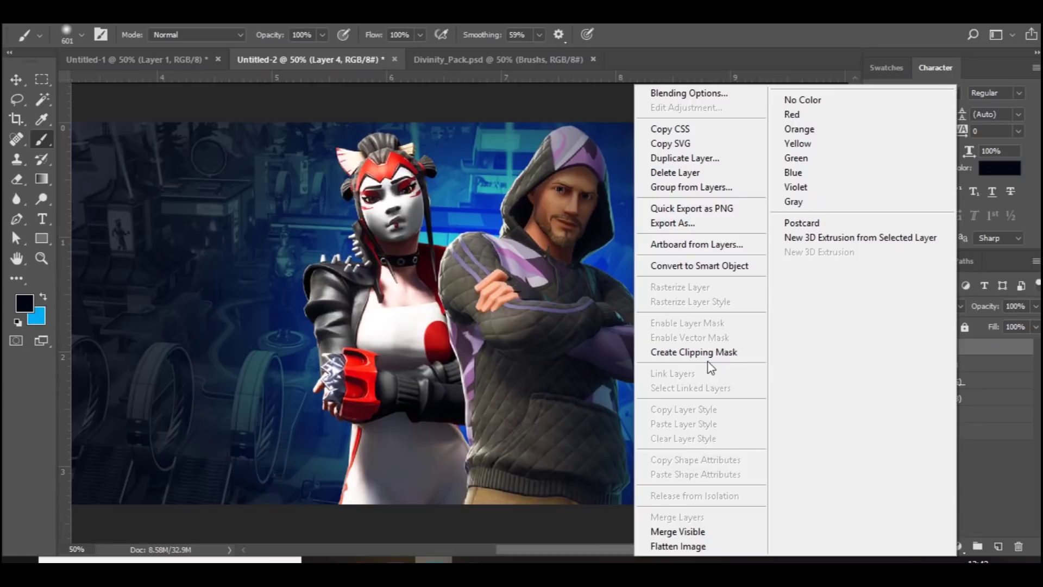
left_click(694, 352)
left_click(43, 296)
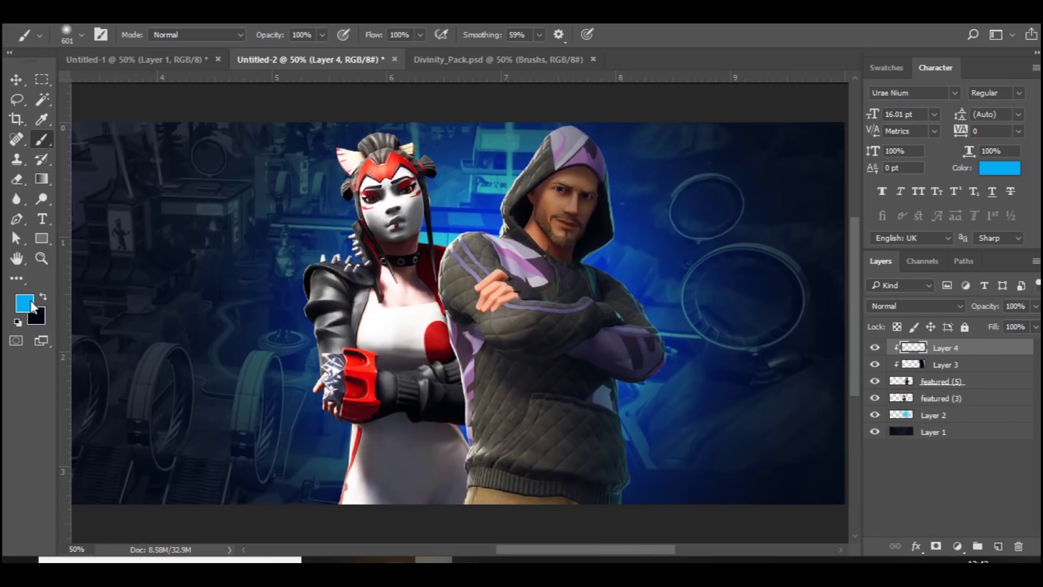
left_click(25, 303)
left_click_drag(565, 168, 509, 82)
key("Return")
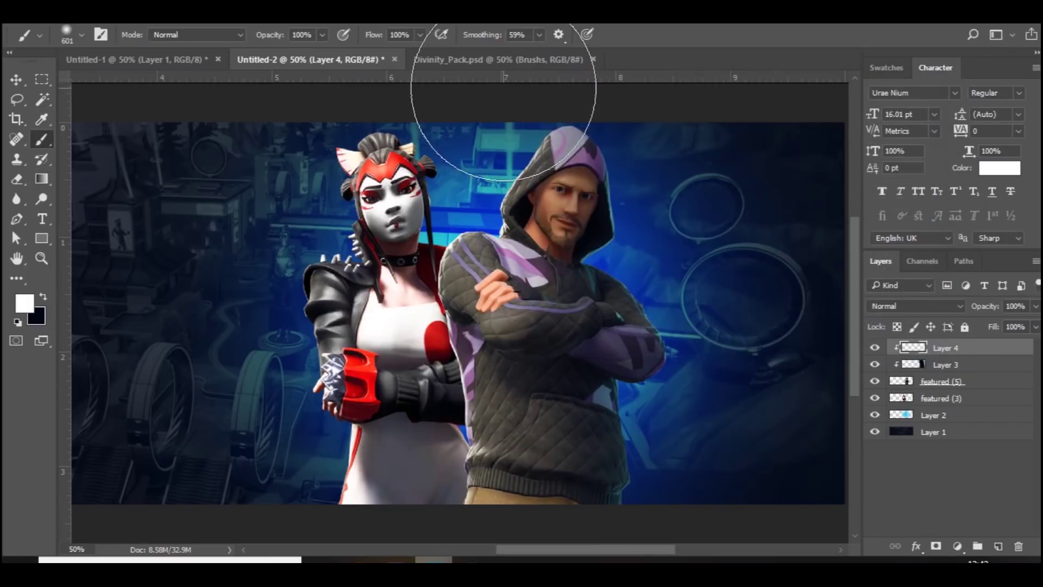
- Paint white over the man's left side and blend it as Overlay at 20% opacity
left_click_drag(375, 250, 397, 516)
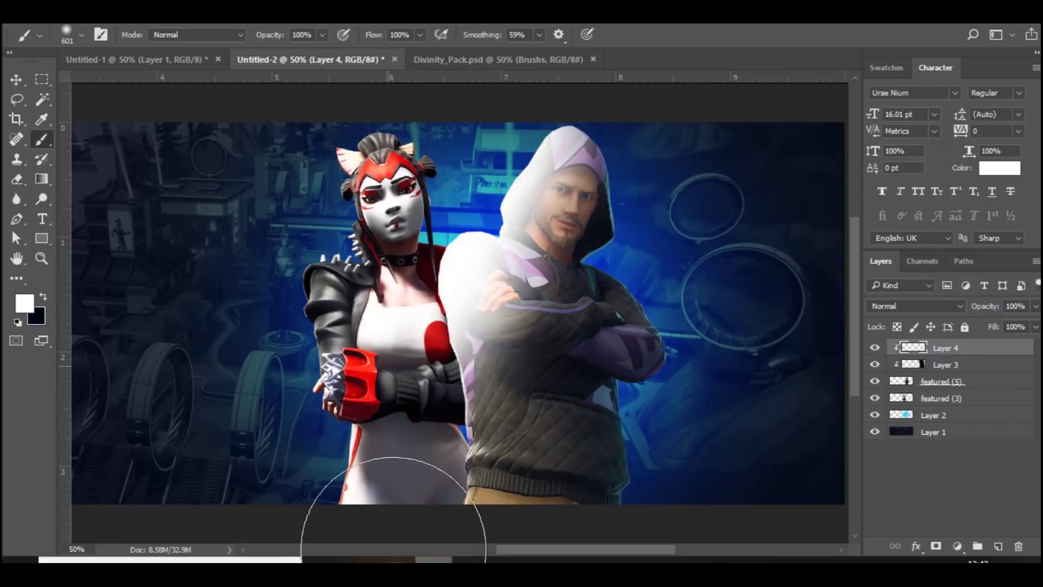
left_click(924, 305)
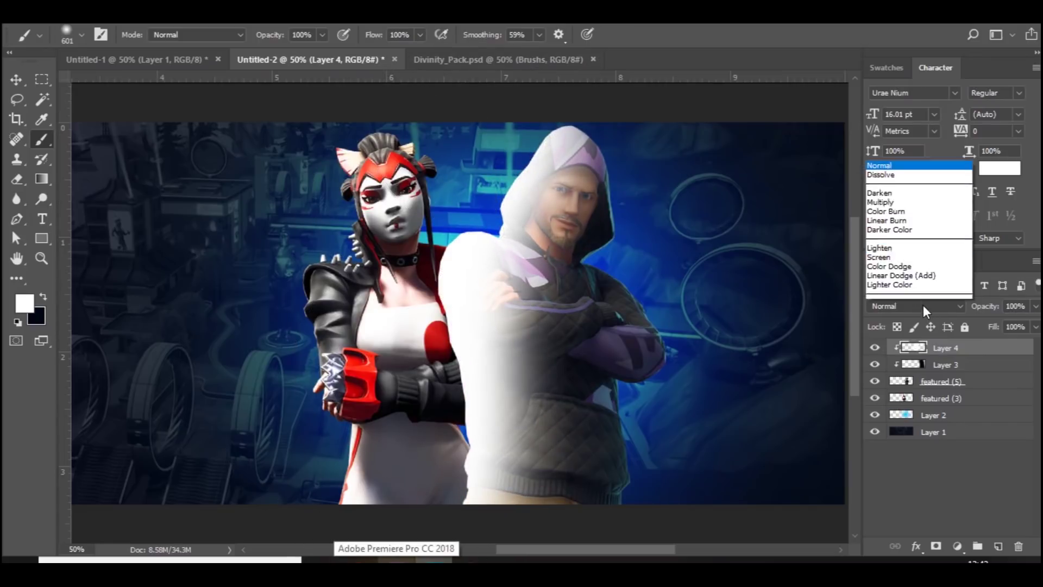
left_click(914, 144)
left_click(1034, 308)
left_click(980, 324)
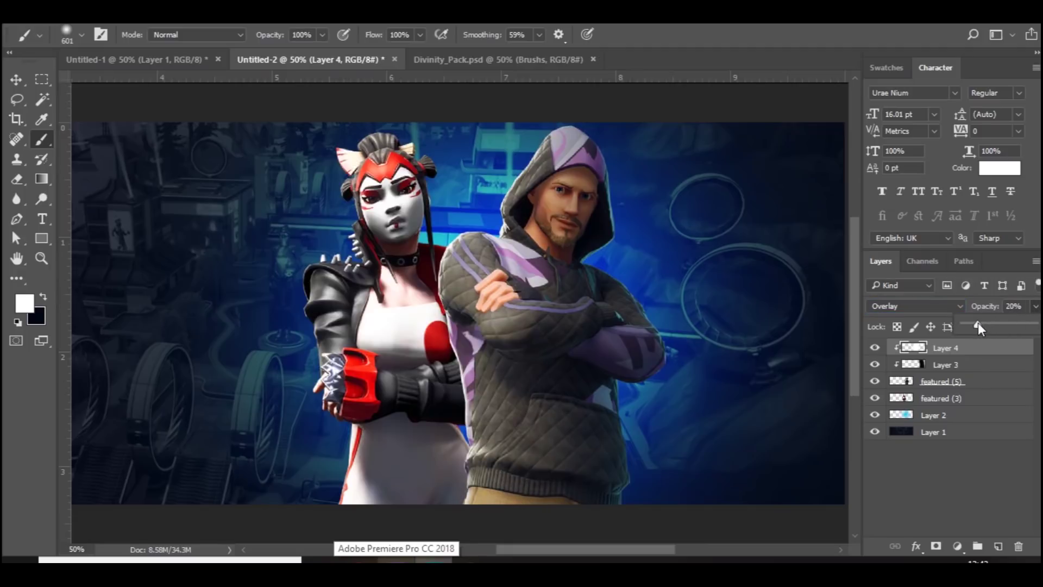
mouse_move(573, 191)
left_mouse_down()
mouse_move(513, 197)
mouse_move(562, 207)
left_mouse_up()
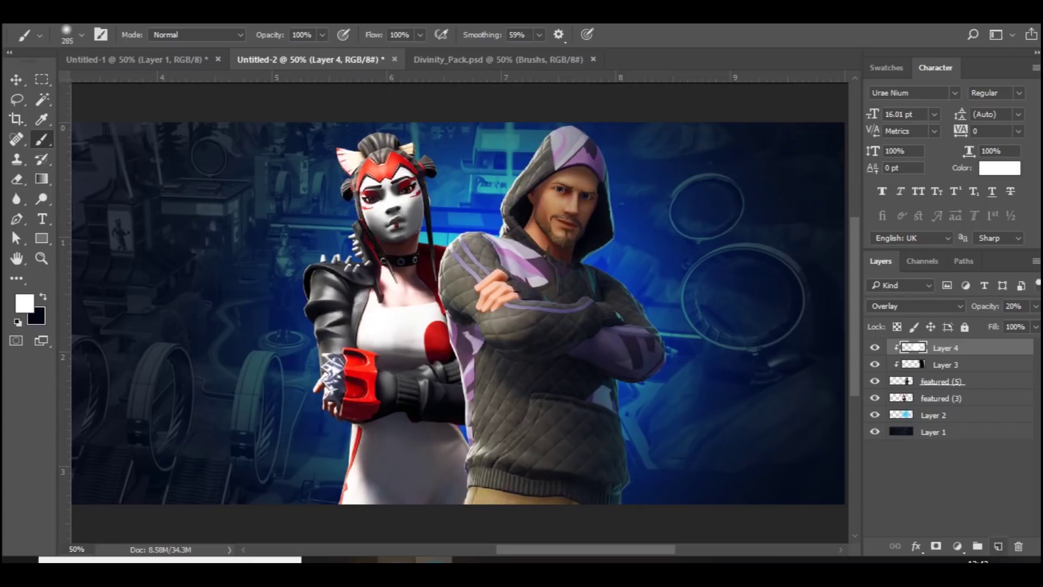
- Merge Layer 4, Layer 3 and featured (5), then add Layer 5 clipped to featured (3)
left_click(943, 383, "shift")
key("ctrl+e")
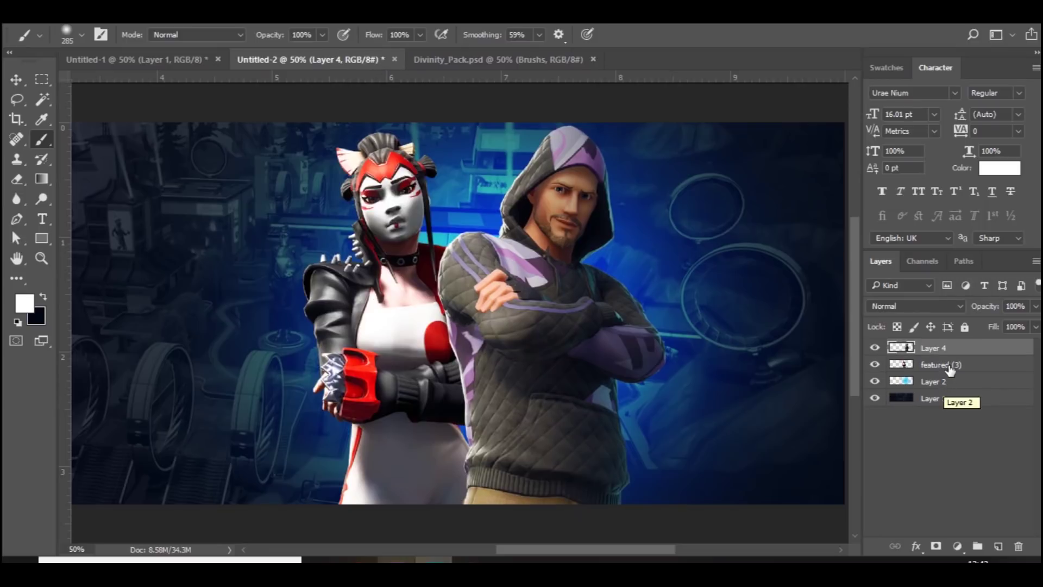
left_click(949, 365)
left_click(999, 546)
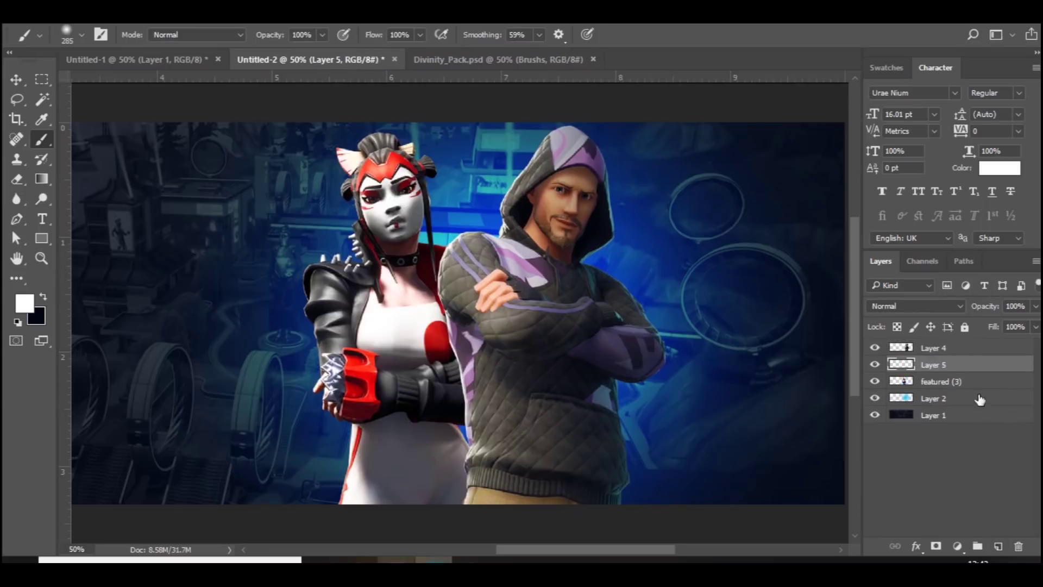
right_click(983, 367)
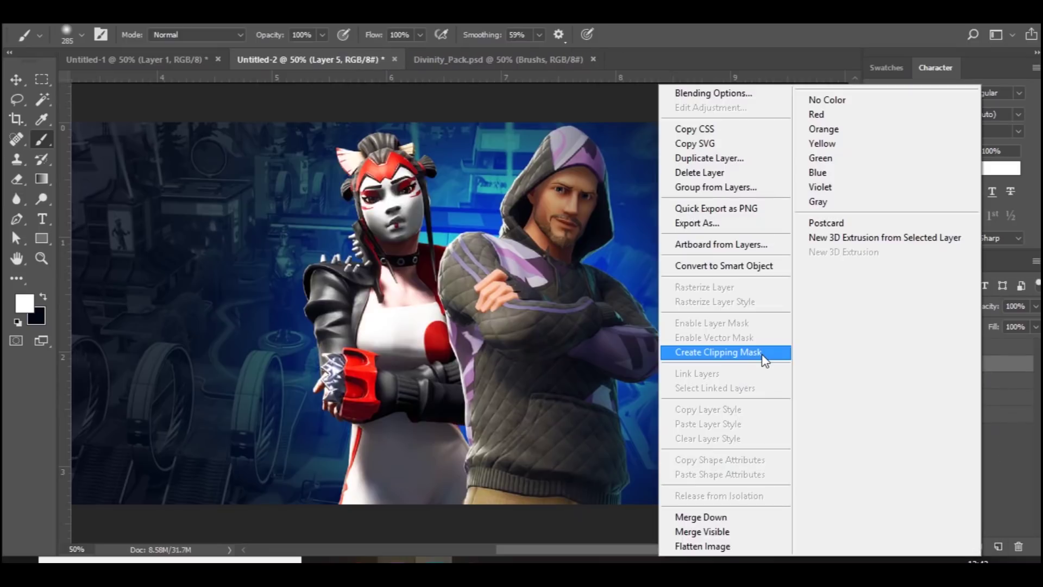
left_click(764, 352)
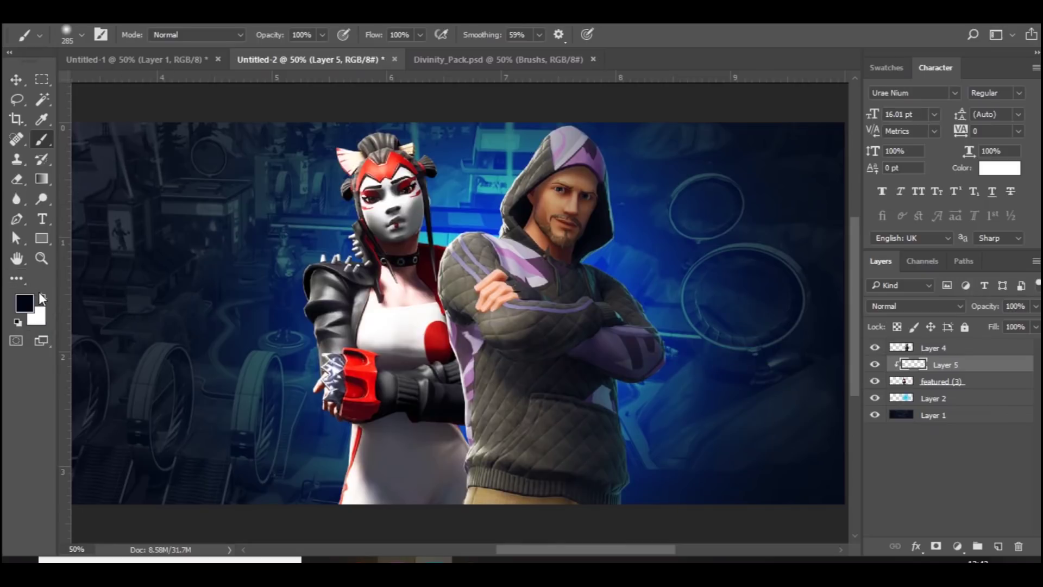
- Shade the girl's white suit black with a 429 brush at 24% opacity
left_click_drag(509, 264, 543, 265)
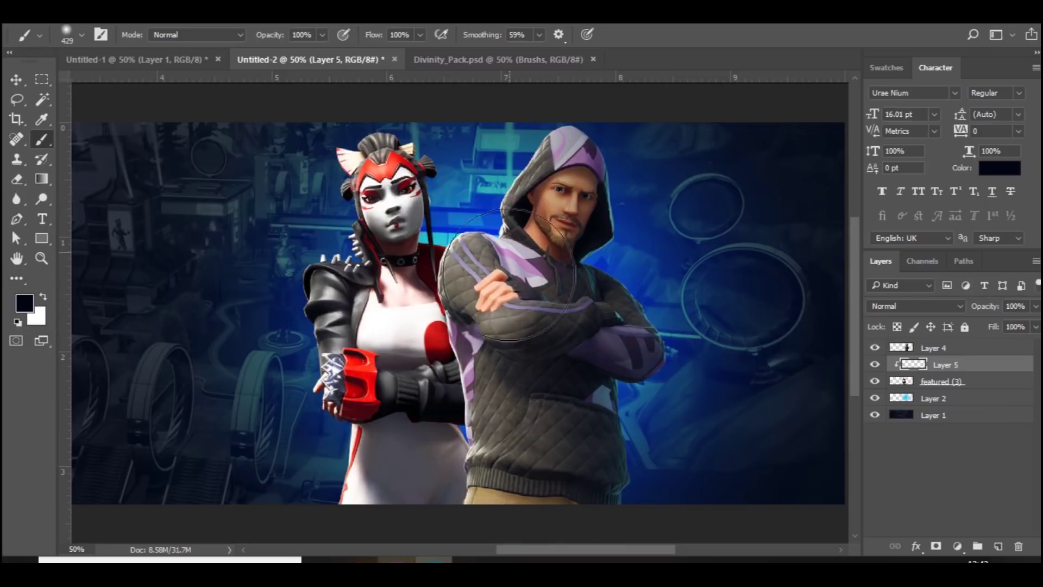
mouse_move(504, 436)
left_mouse_down()
mouse_move(483, 349)
mouse_move(494, 273)
mouse_move(510, 241)
mouse_move(494, 201)
left_mouse_up()
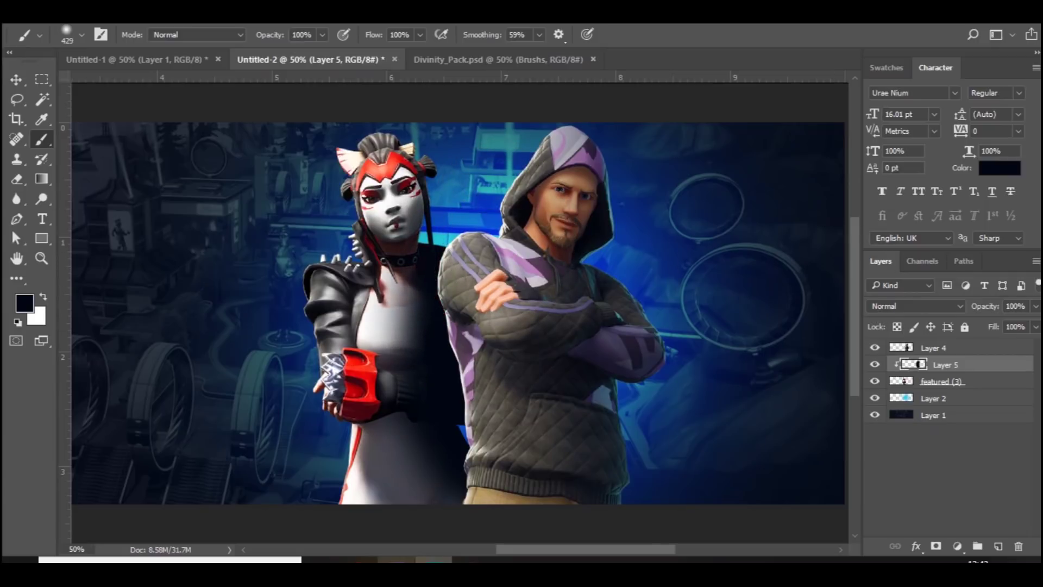
left_click(1036, 306)
left_click(982, 324)
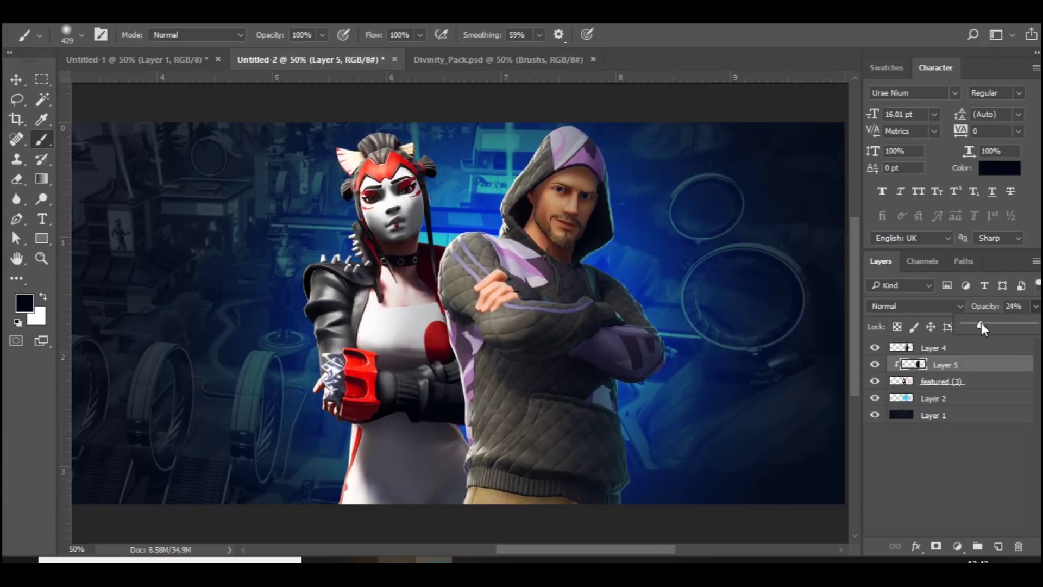
- Add a clipped Layer 6 and paint white highlights over the woman's hair and face
left_click(998, 546)
right_click(964, 361)
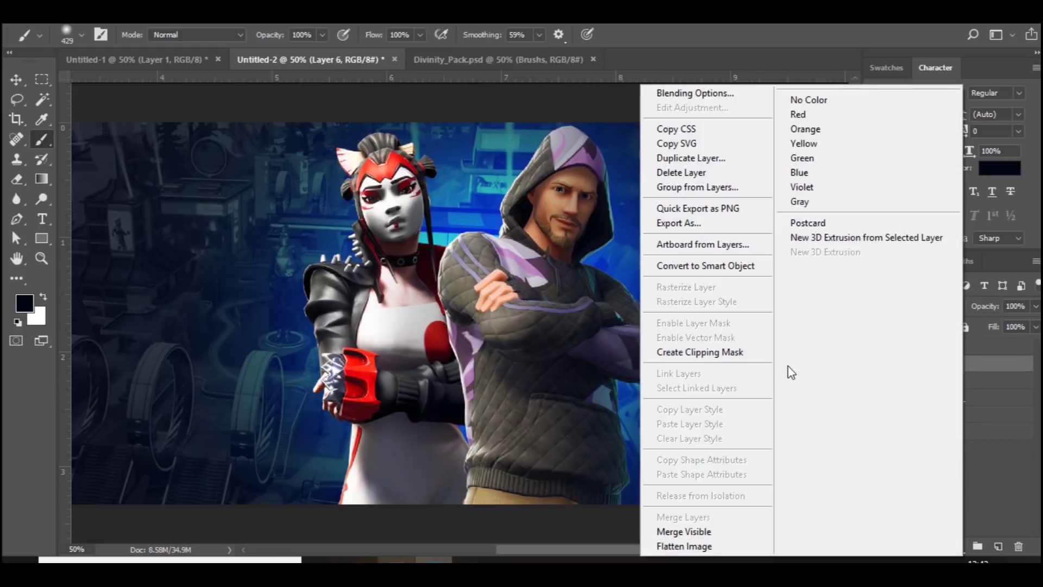
left_click(767, 357)
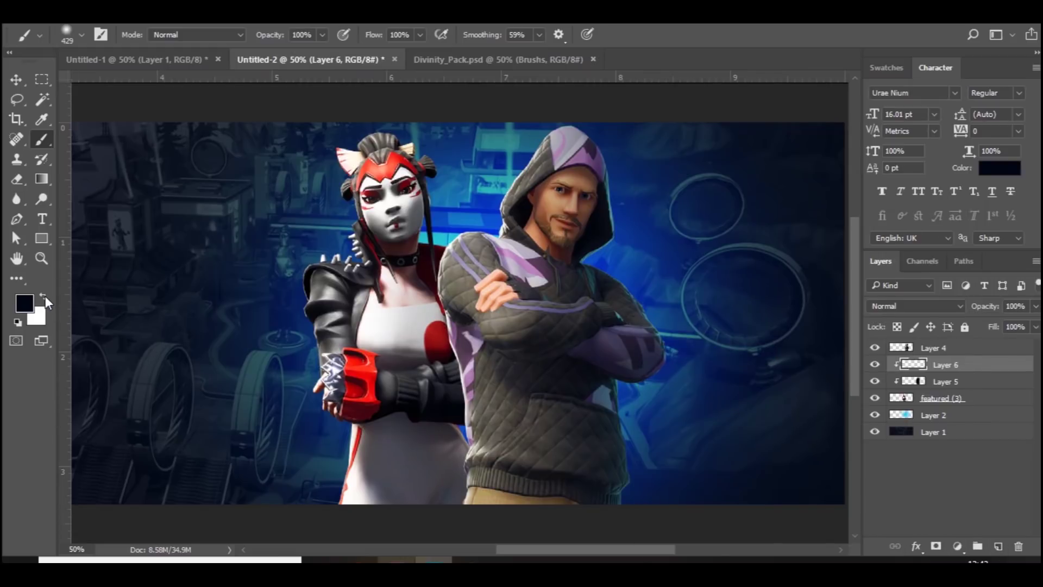
left_click(43, 296)
mouse_move(363, 99)
left_mouse_down()
mouse_move(326, 105)
mouse_move(275, 233)
mouse_move(244, 430)
mouse_move(285, 500)
mouse_move(331, 424)
left_mouse_up()
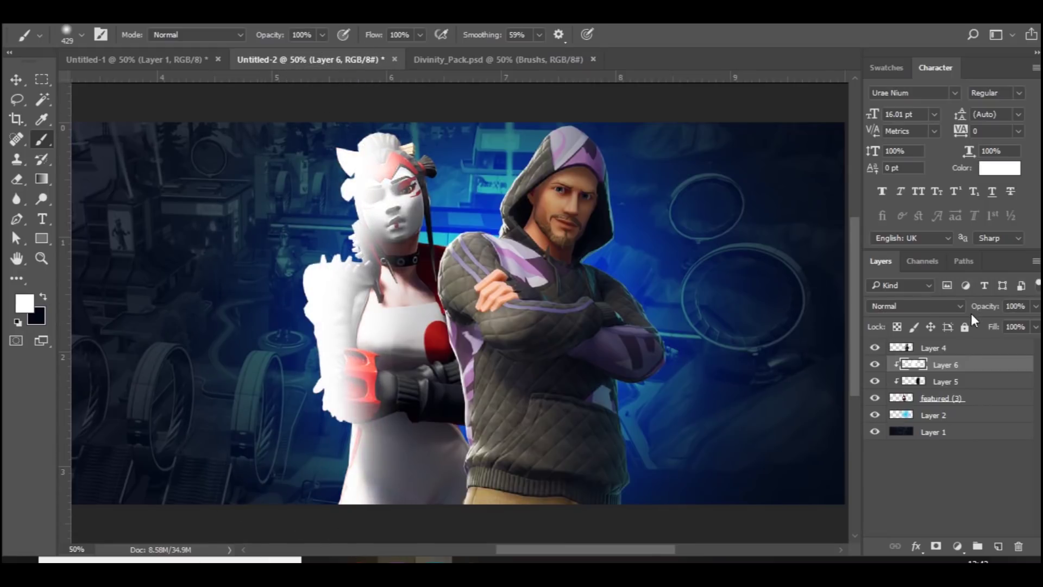
- Blend Layer 6 as Overlay at 28% opacity and zoom out to the whole banner
left_click(957, 308)
left_click(921, 148)
left_click(1036, 309)
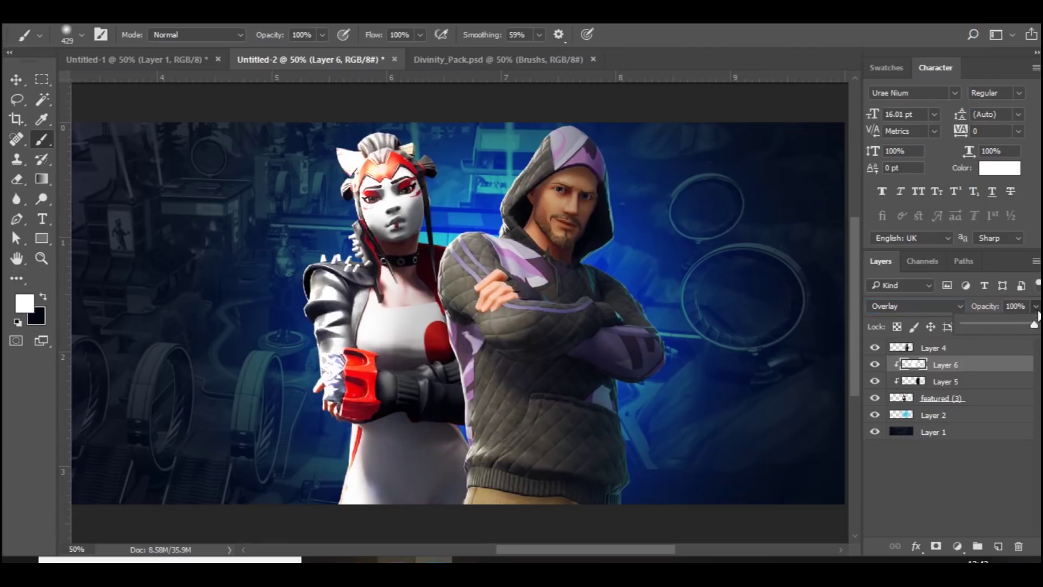
left_click(983, 322)
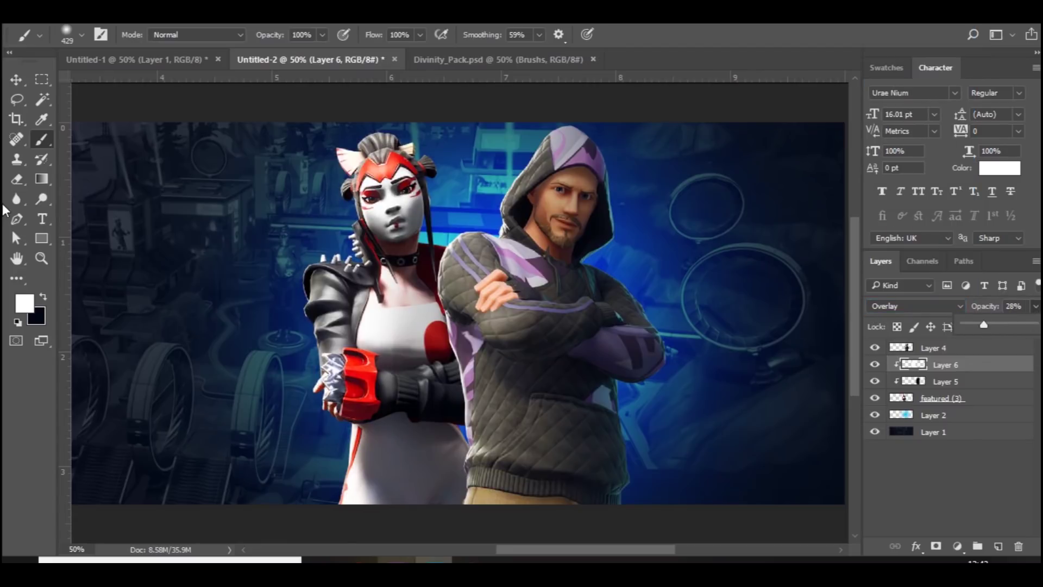
left_click(17, 80)
key("ctrl+minus")
key("ctrl+minus")
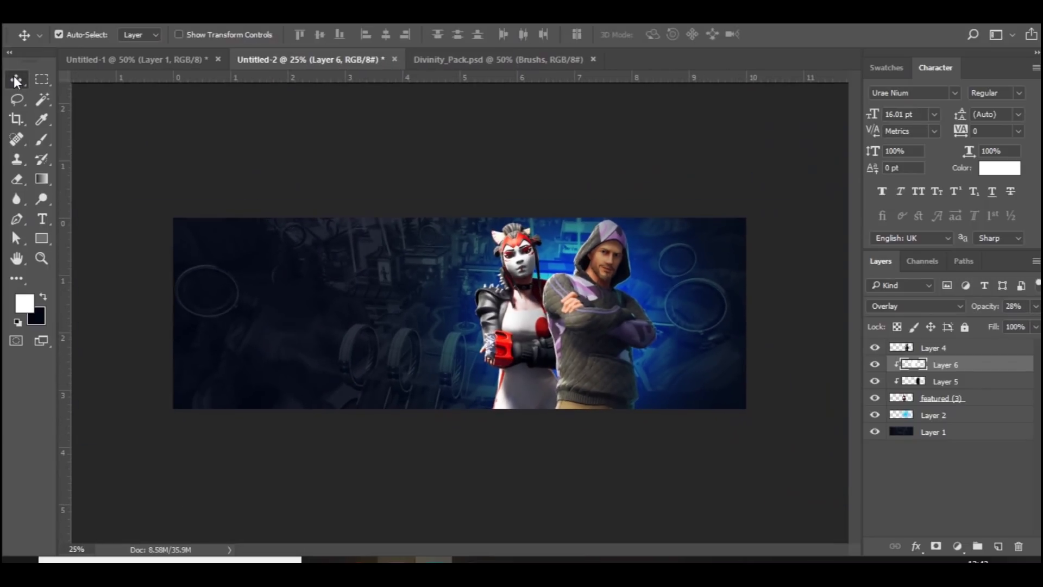
- Merge Layer 6 through featured (3), then add Layer 7 above Layer 2 with a 773 brush
left_click(942, 400, "shift")
key("ctrl+e")
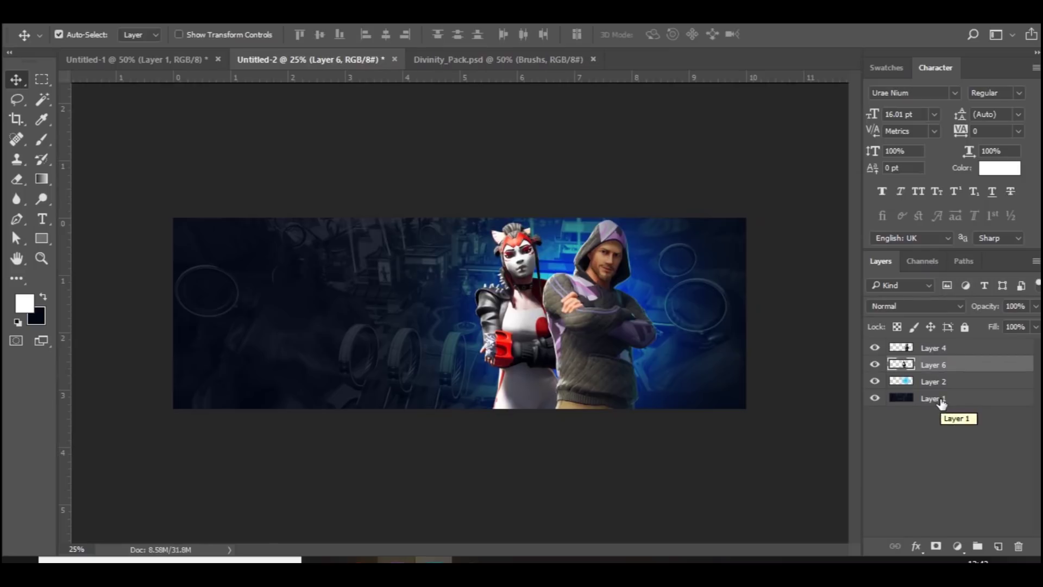
left_click(964, 381)
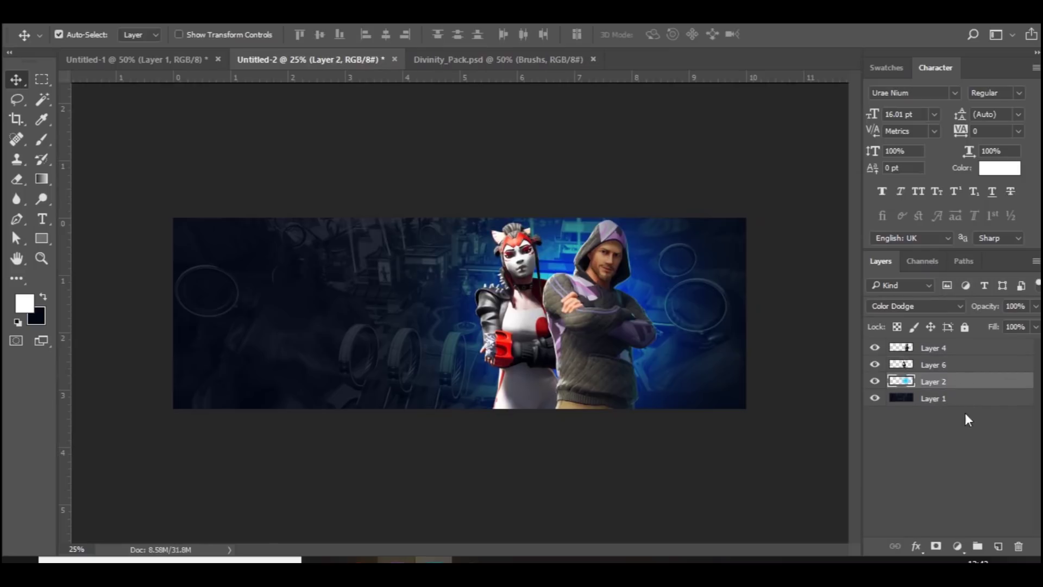
left_click(996, 545)
left_click(41, 138)
mouse_move(538, 301)
left_mouse_down()
mouse_move(580, 305)
mouse_move(571, 326)
left_mouse_up()
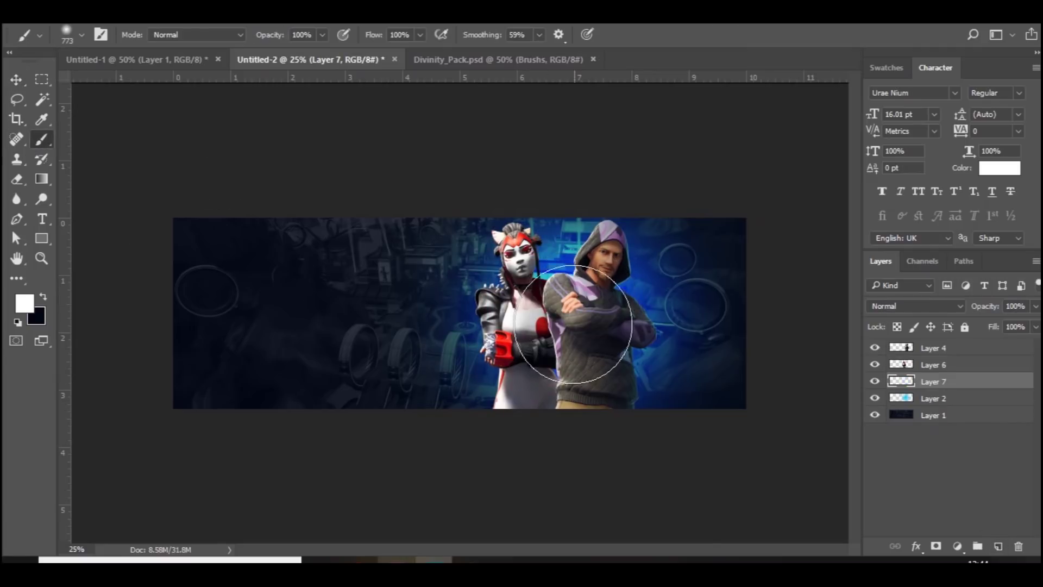
left_click(876, 307)
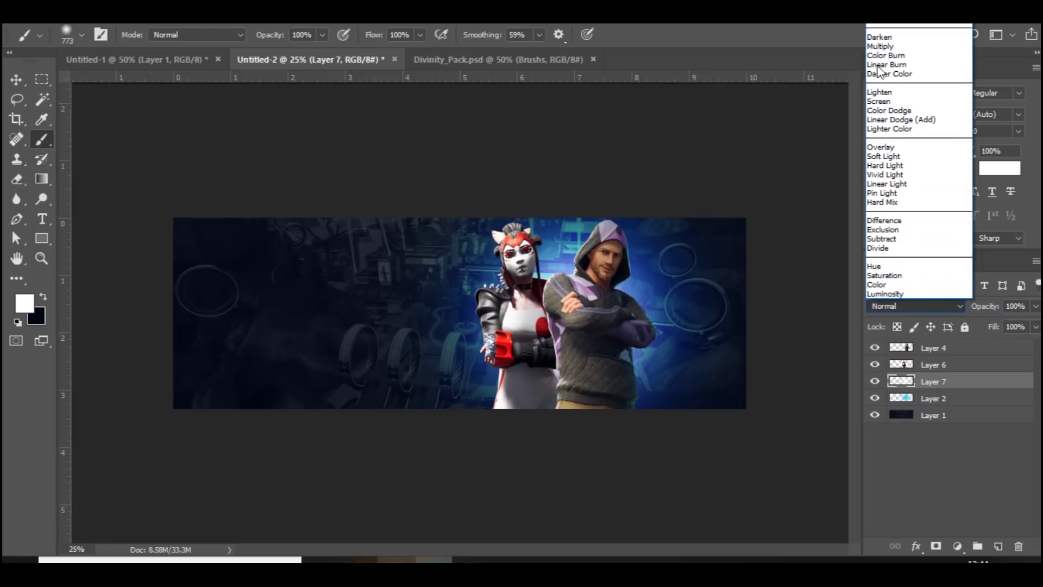
- Set Layer 7 to Overlay, add a new layer above Layer 4, and paint soft #00b4ff glow
left_click(883, 148)
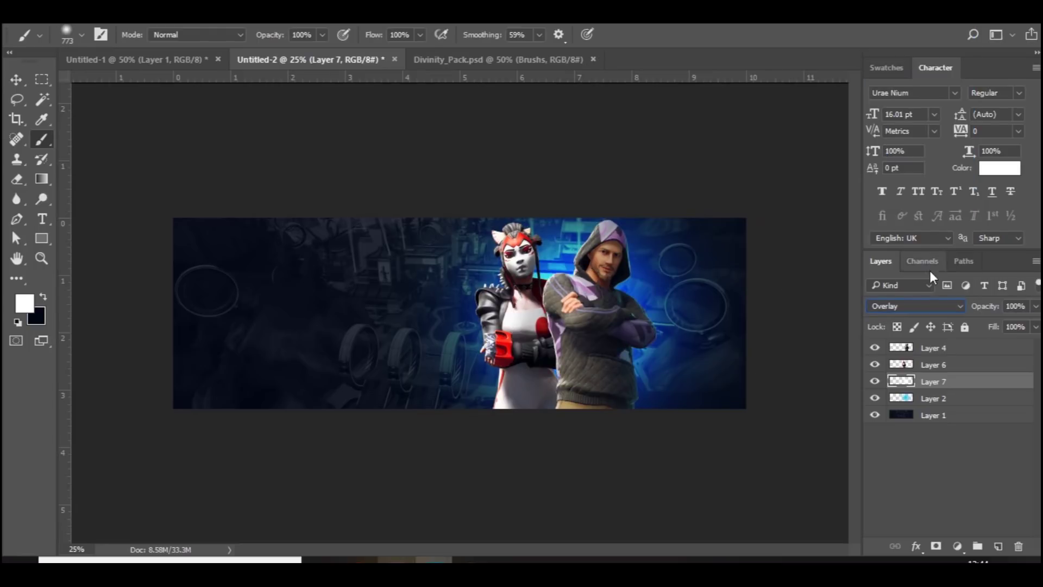
left_click(930, 348)
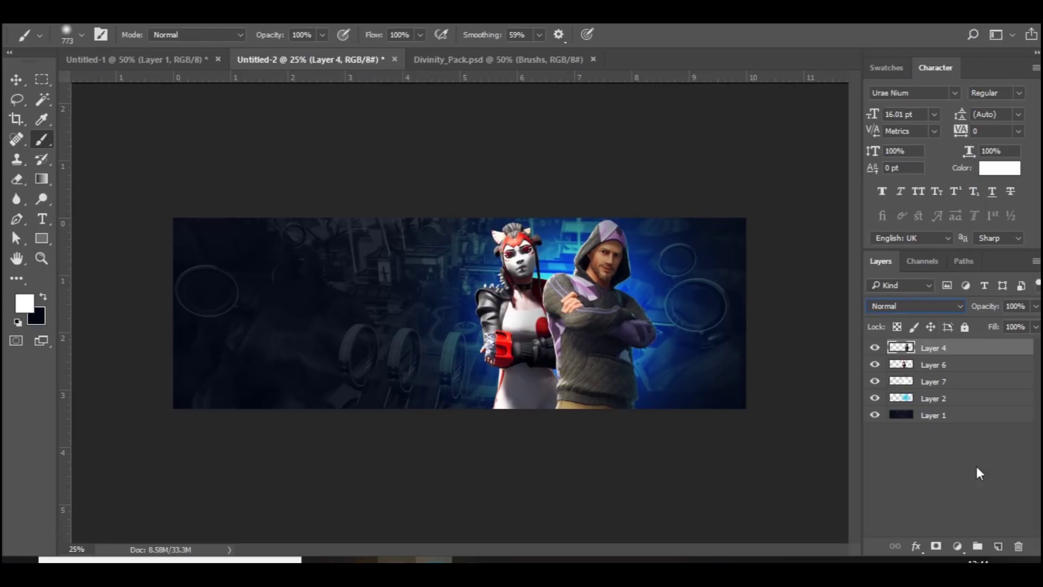
left_click(999, 545)
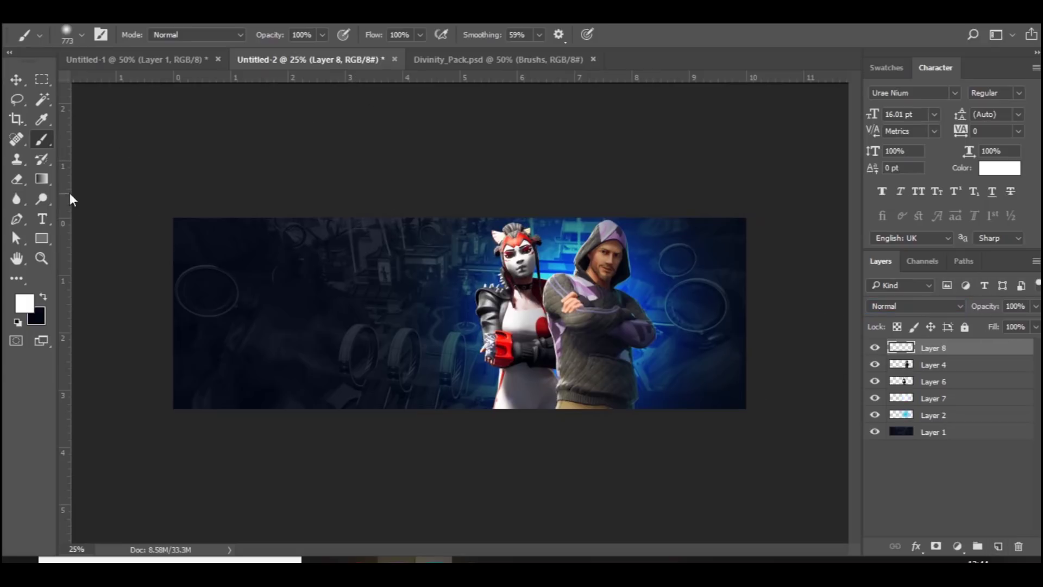
left_click(25, 311)
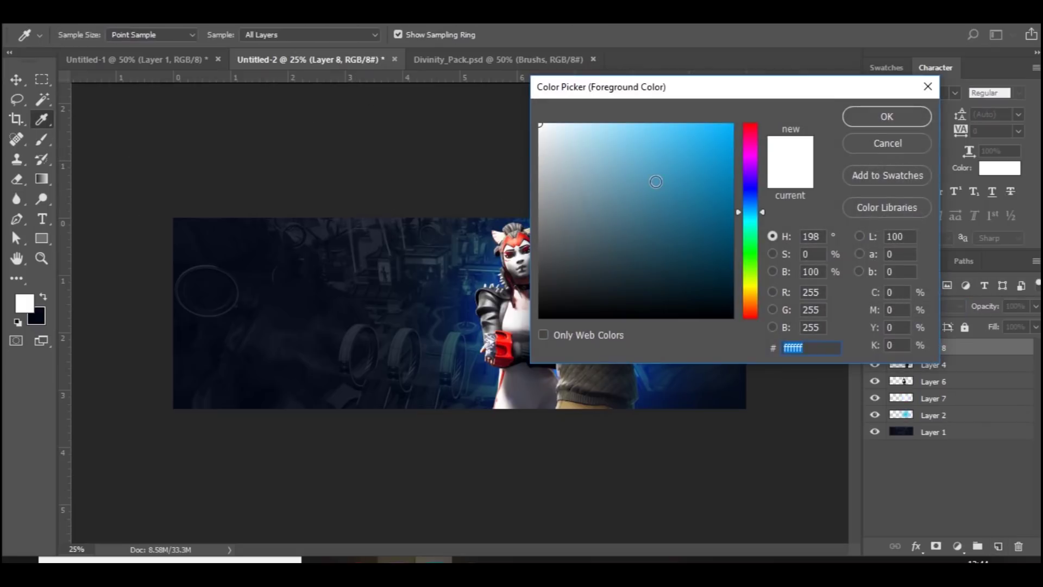
type("00b4ff")
key("Return")
key("b")
left_click_drag(616, 339, 698, 338)
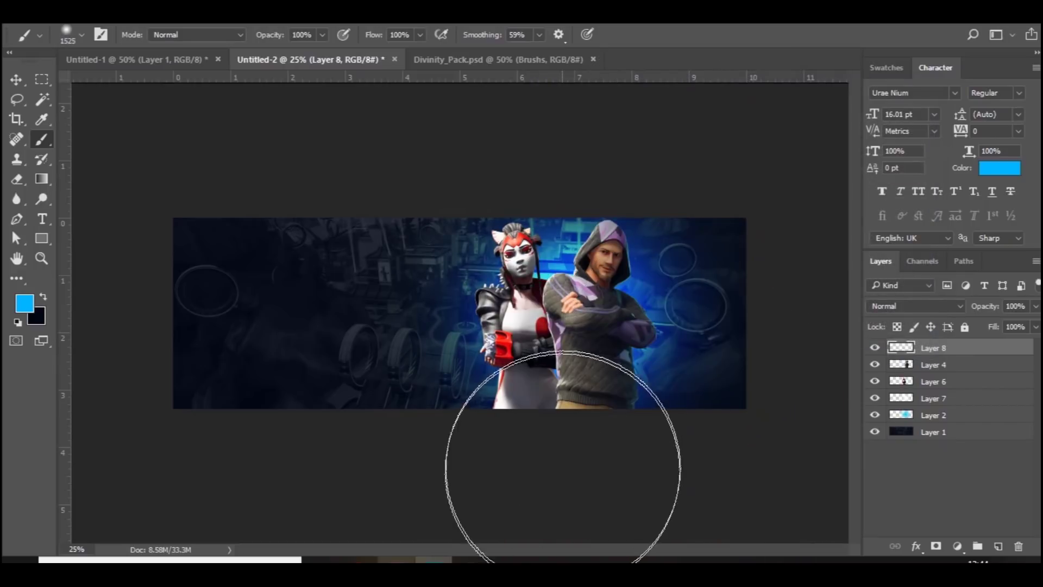
- Blend the glow layer as Screen at 63% opacity and nudge it into place
left_click(894, 305)
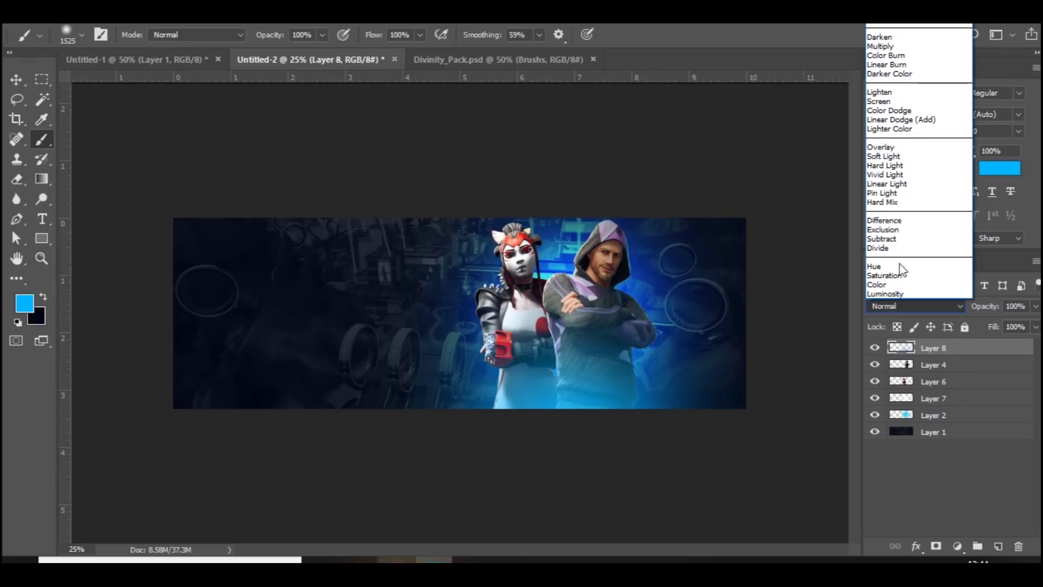
left_click(921, 91)
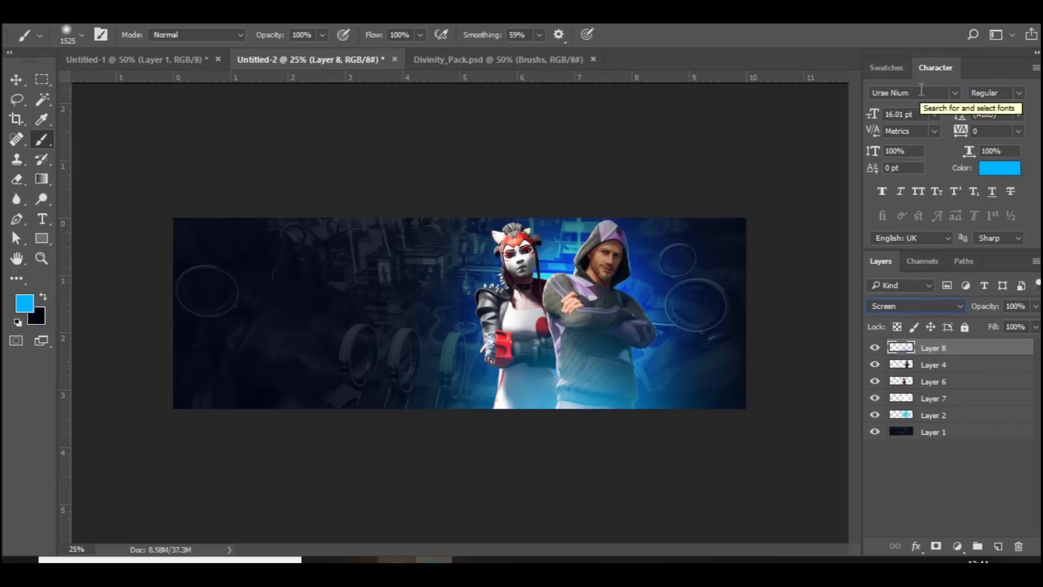
key("Down")
key("Down")
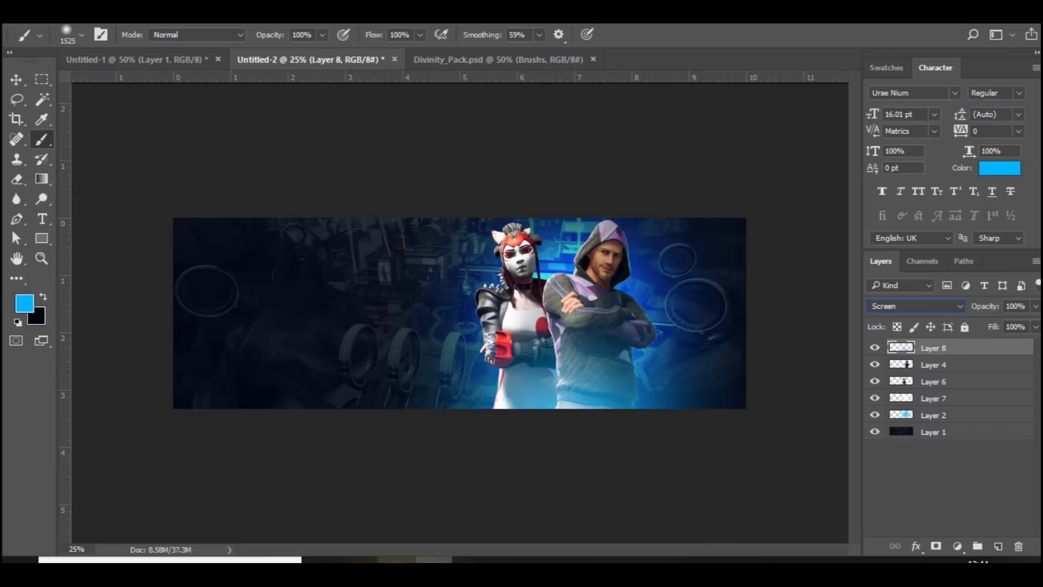
left_click(1036, 306)
left_click(1009, 325)
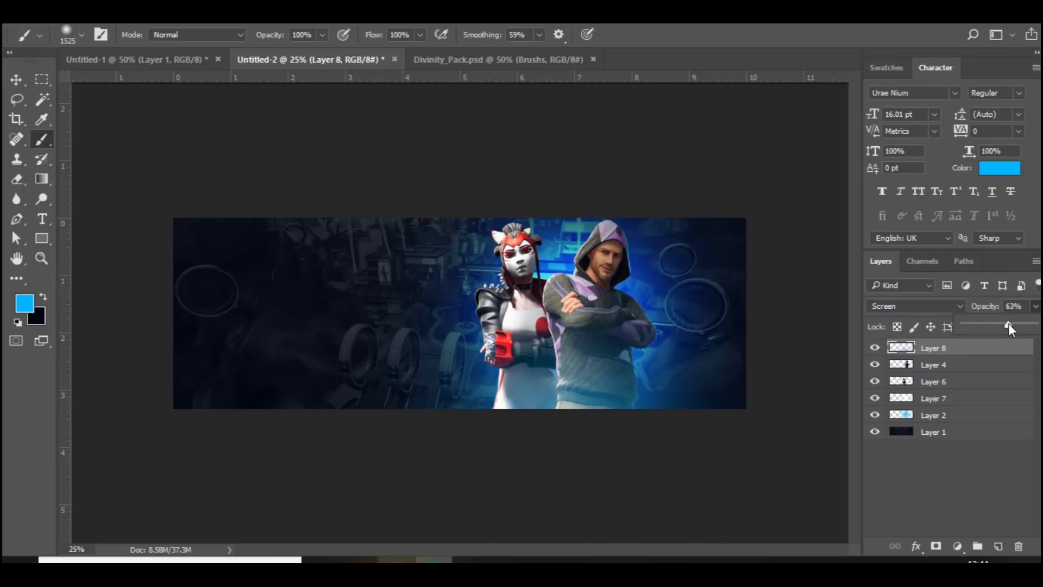
left_click(21, 84)
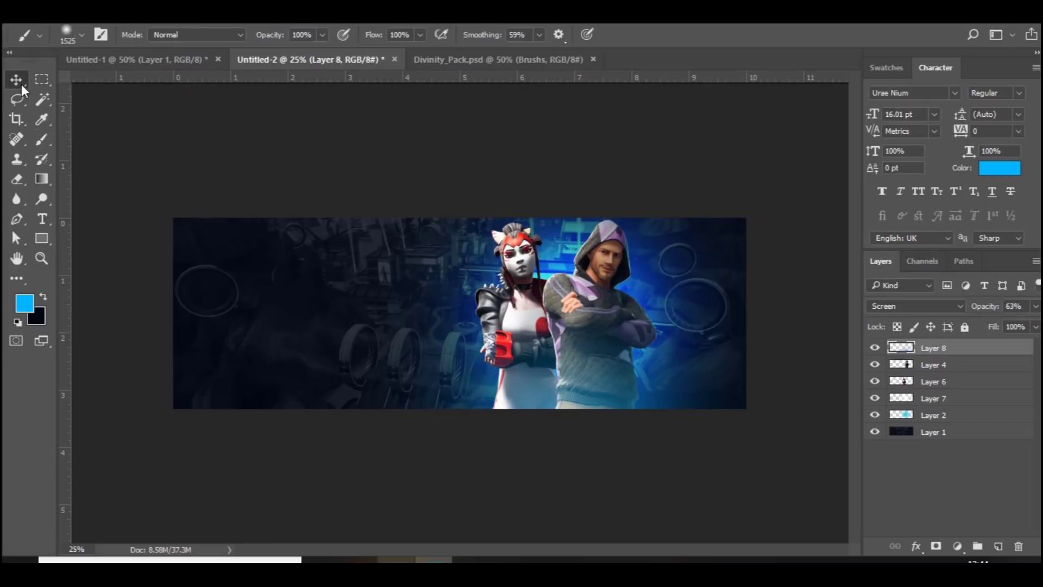
left_click_drag(416, 223, 414, 220)
key("ctrl+plus")
left_click(148, 60)
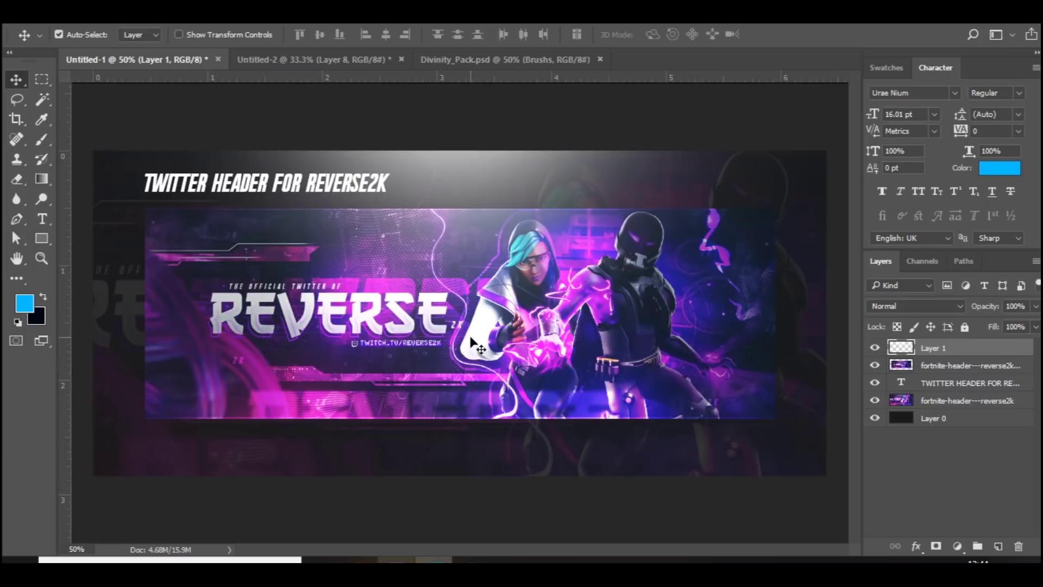
left_click(324, 58)
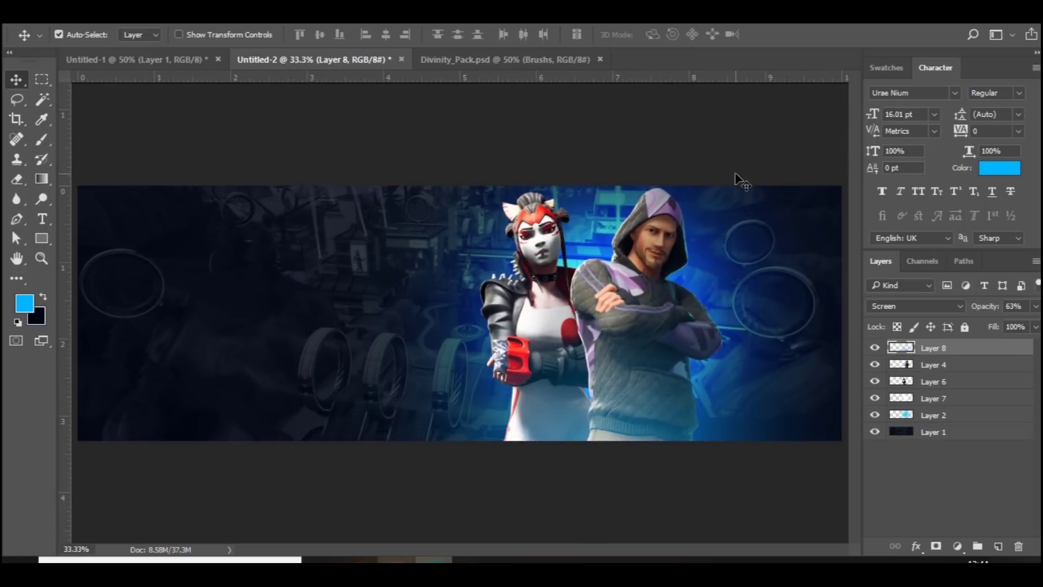
- In Divinity_Pack.psd, expand the Tech group, show the HUD tech-circle layer and drag it into the header
left_click(546, 61)
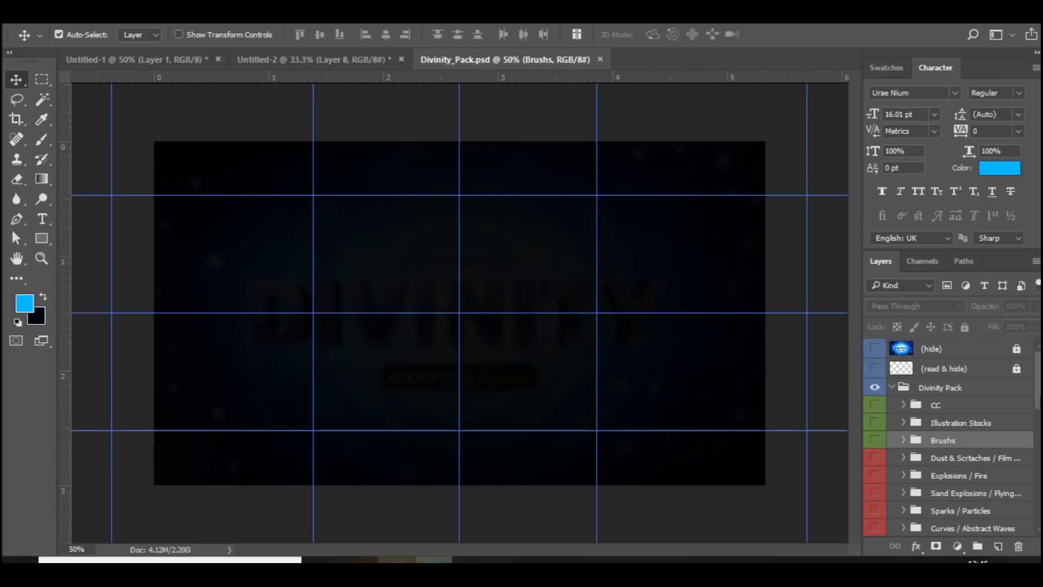
scroll(1039, 419, "down", 3)
left_click_drag(1039, 419, 1037, 440)
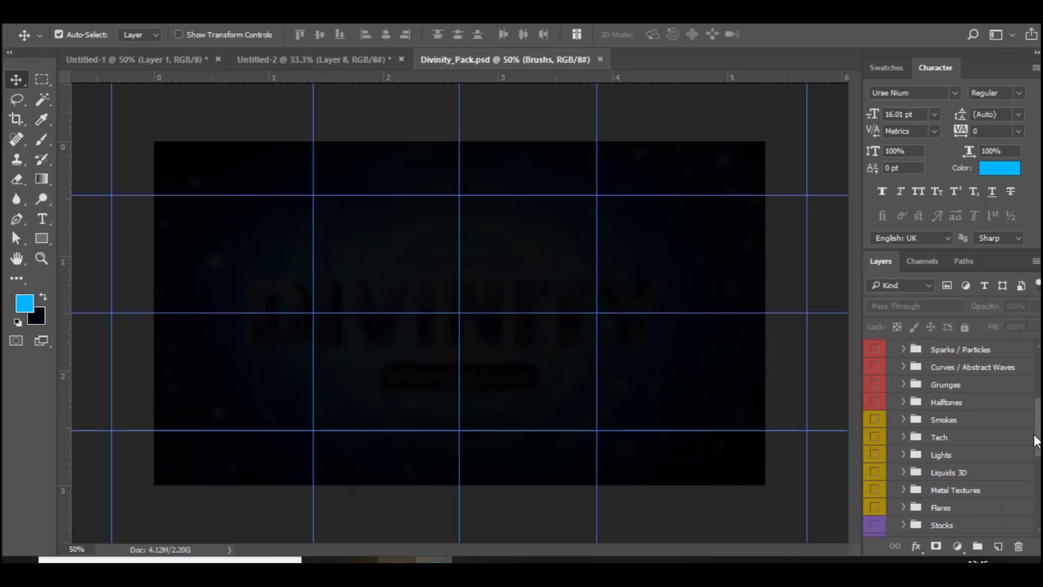
scroll(1036, 441, "down", 1)
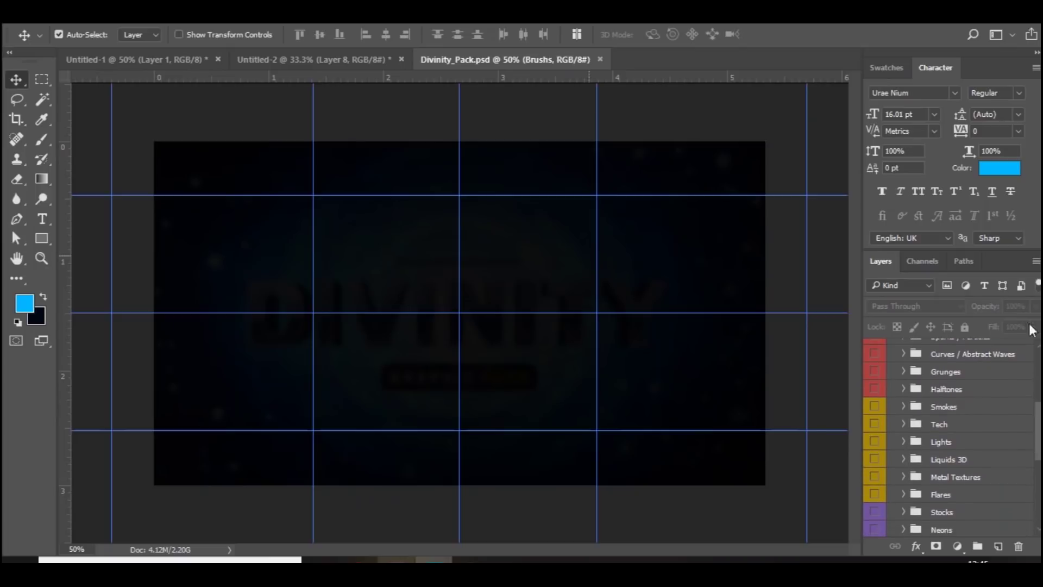
scroll(1037, 446, "down", 1)
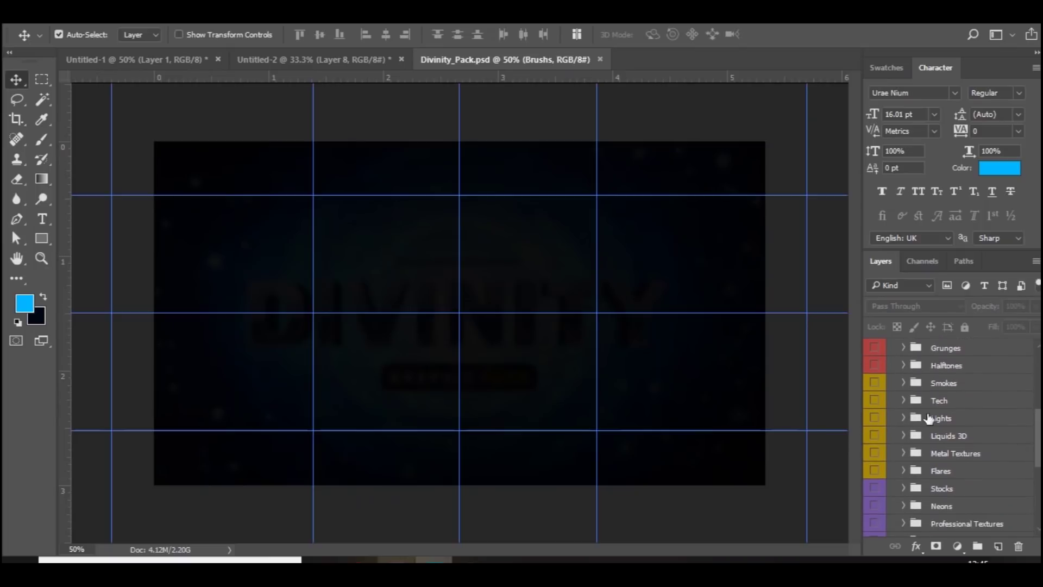
left_click(904, 400)
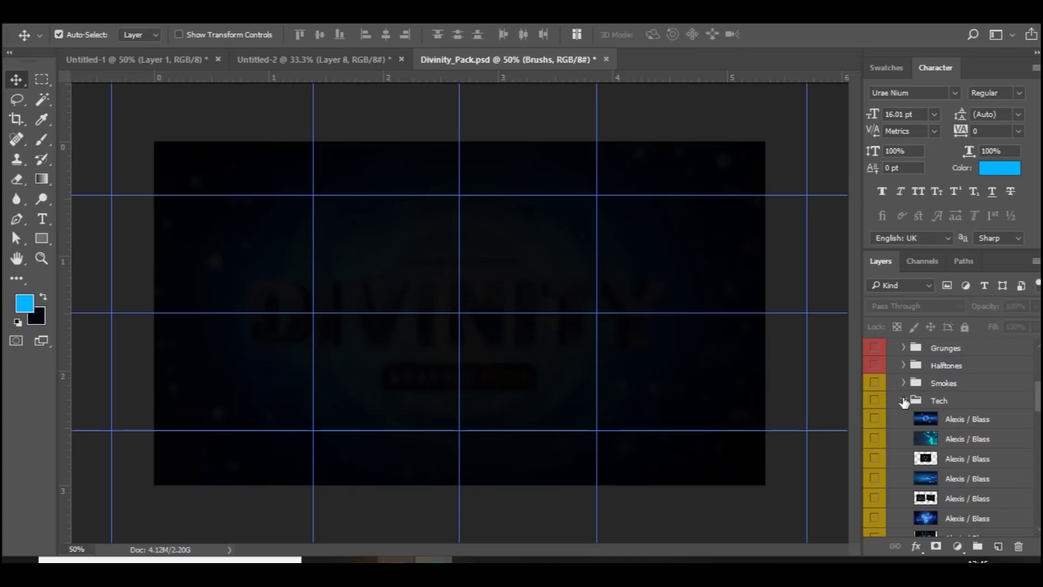
scroll(1034, 430, "down", 6)
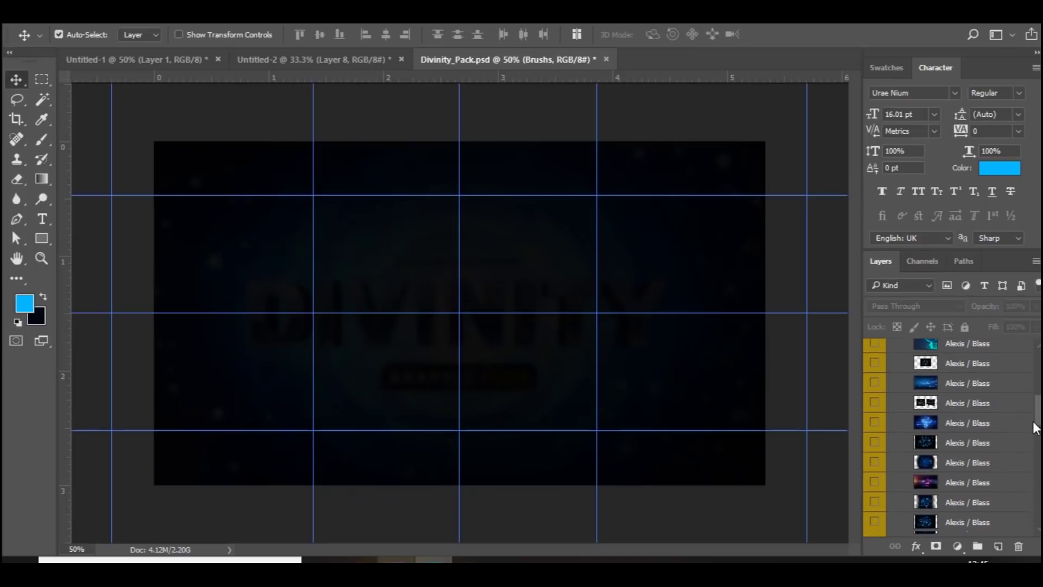
scroll(925, 453, "down", 1)
left_click(887, 443)
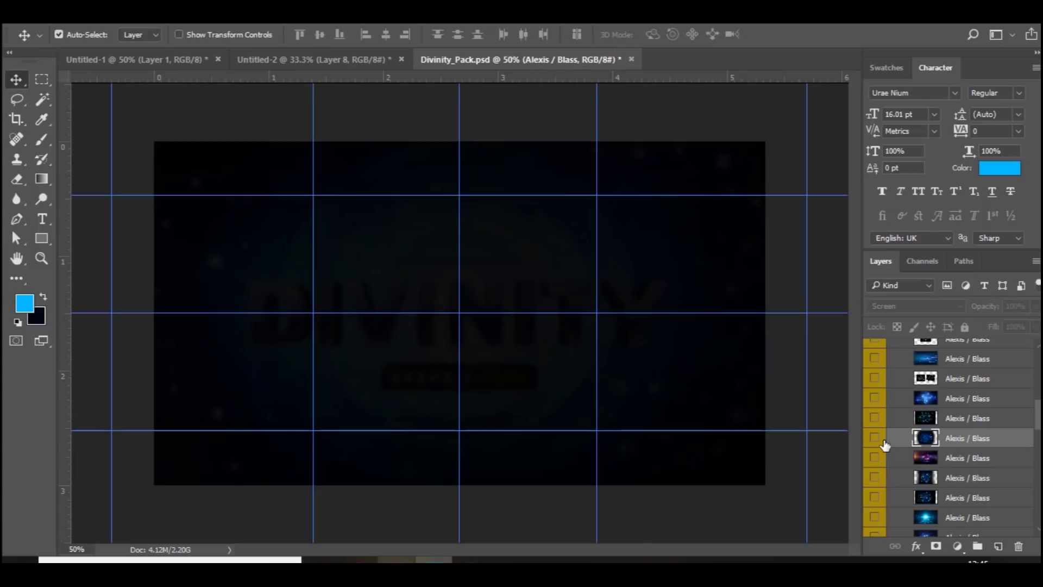
left_click(875, 439)
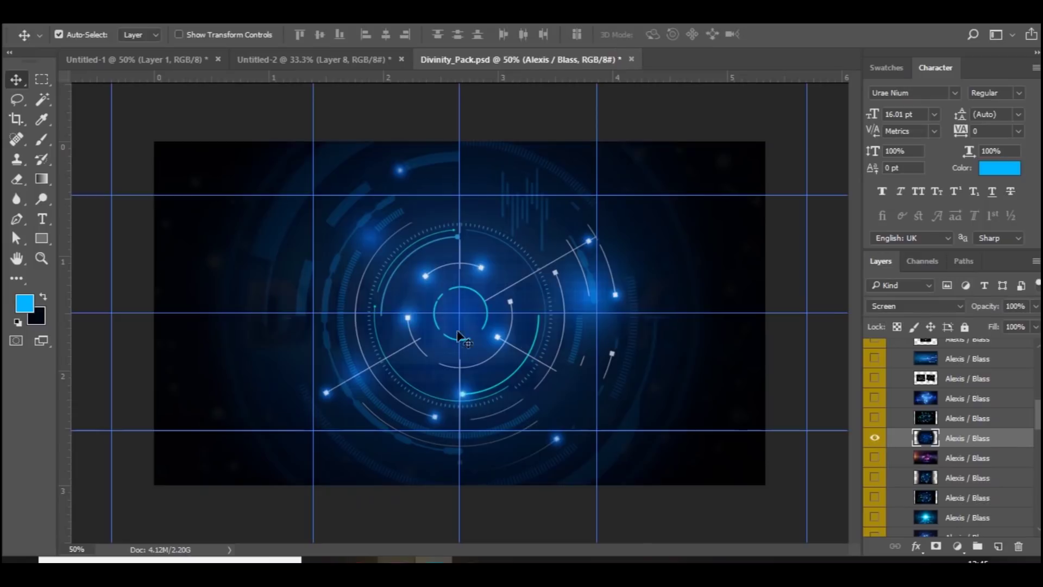
left_click_drag(456, 339, 582, 283)
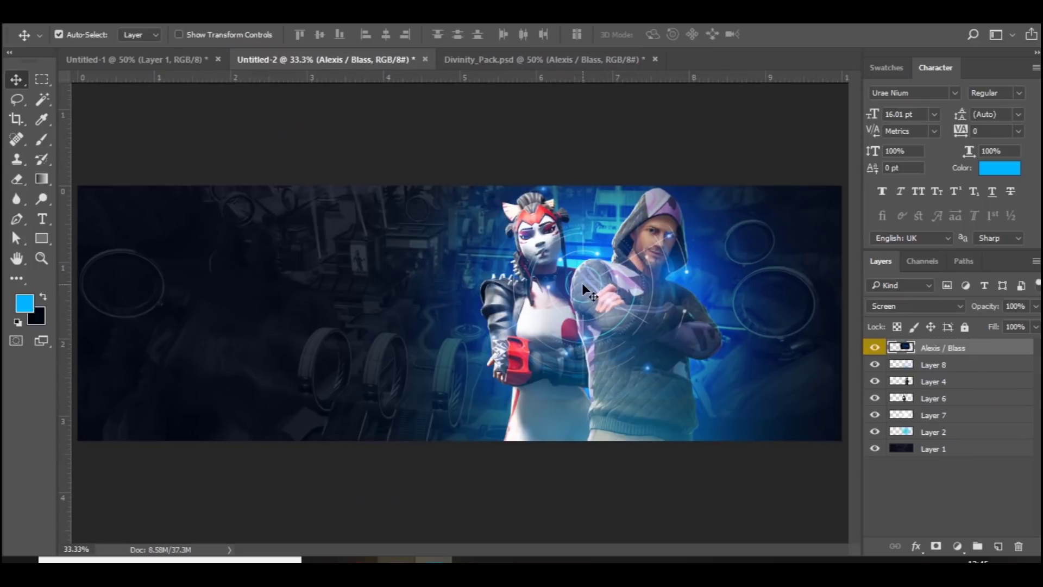
- Move the tech-circle layer beneath Layer 6 and shift it toward the header's right side
left_click_drag(939, 346, 929, 408)
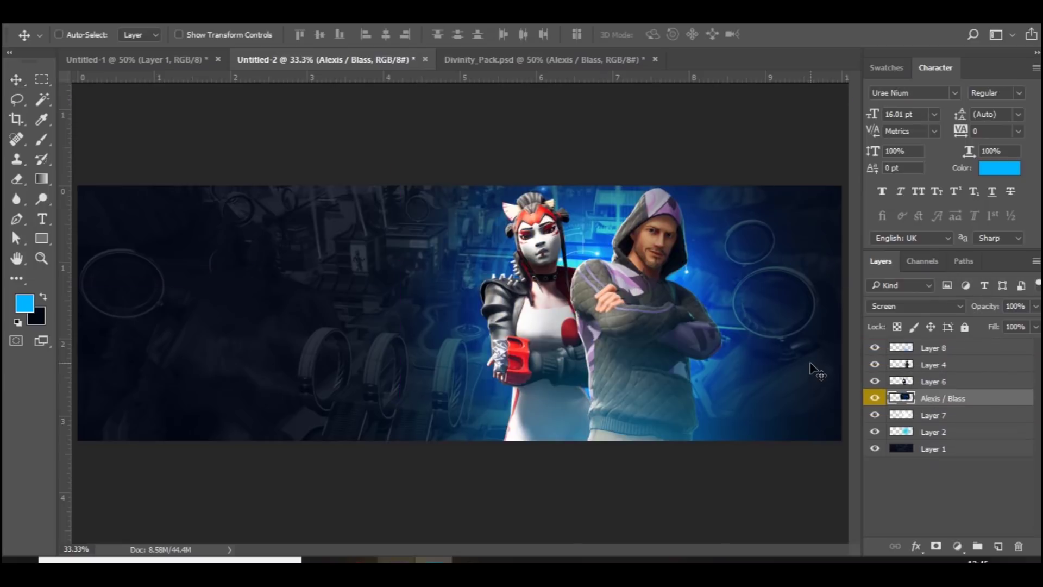
key("ctrl+t")
left_click_drag(669, 321, 739, 366)
key("Return")
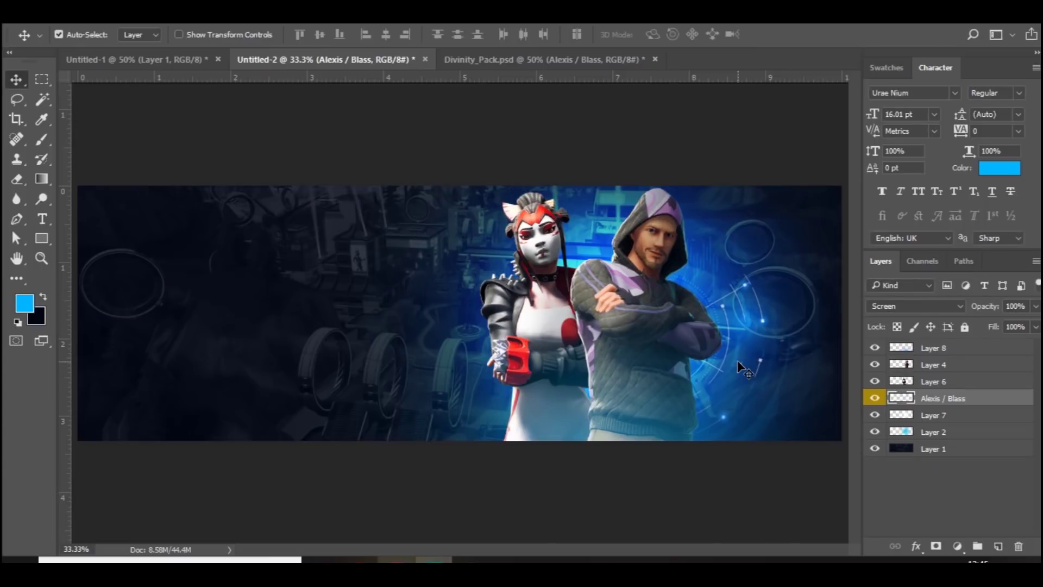
- Compare blend modes and keep Screen, then hide the tech-circle layer back in Divinity_Pack
left_click(911, 306)
left_click(934, 93)
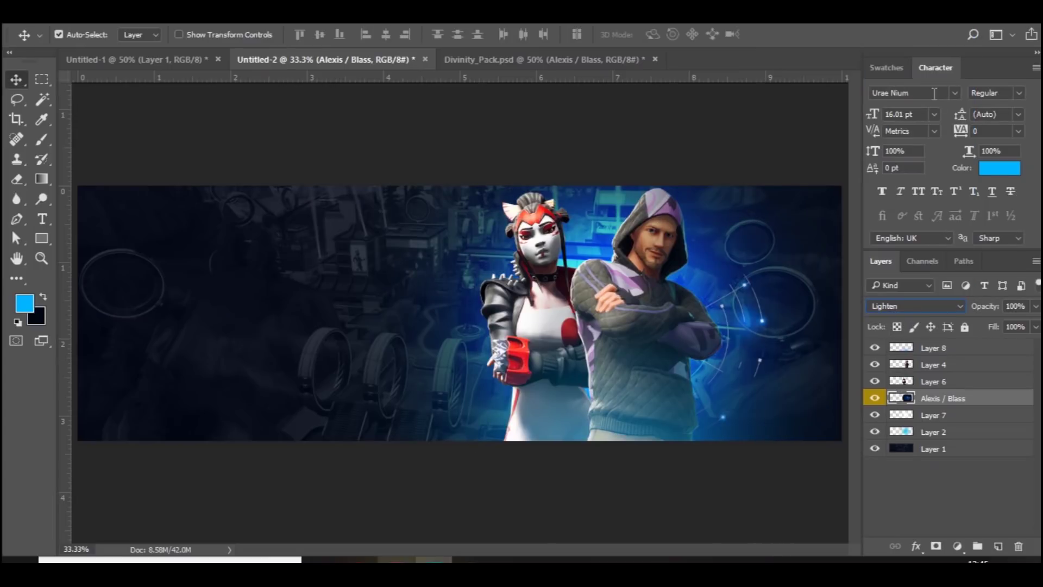
key("Down")
key("Up")
key("Up")
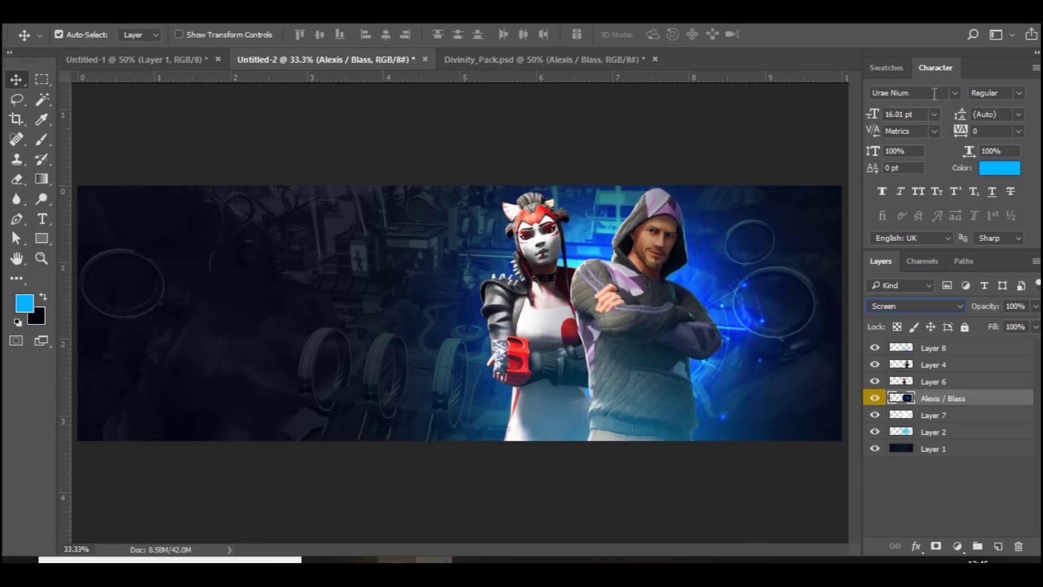
key("Down")
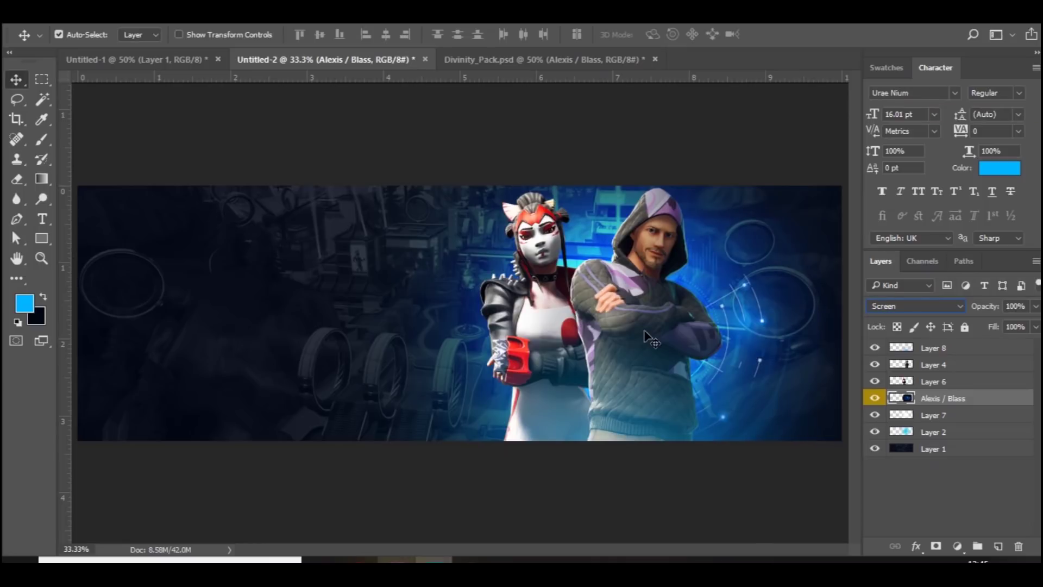
left_click(510, 60)
left_click(875, 526)
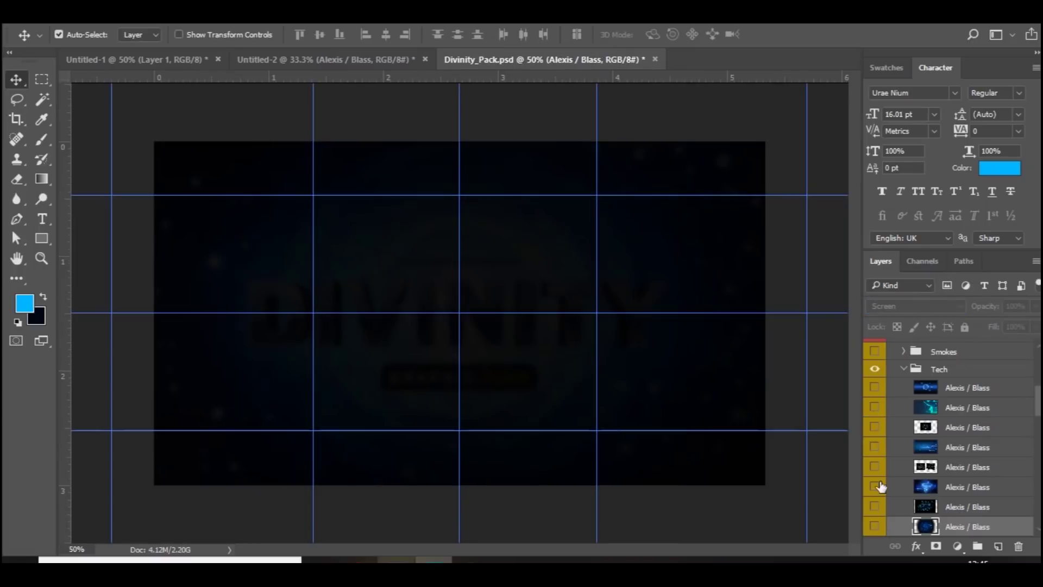
- Bring the blue circuit-board overlay into the header and align it to the top edge
left_click(875, 447)
left_click(941, 454)
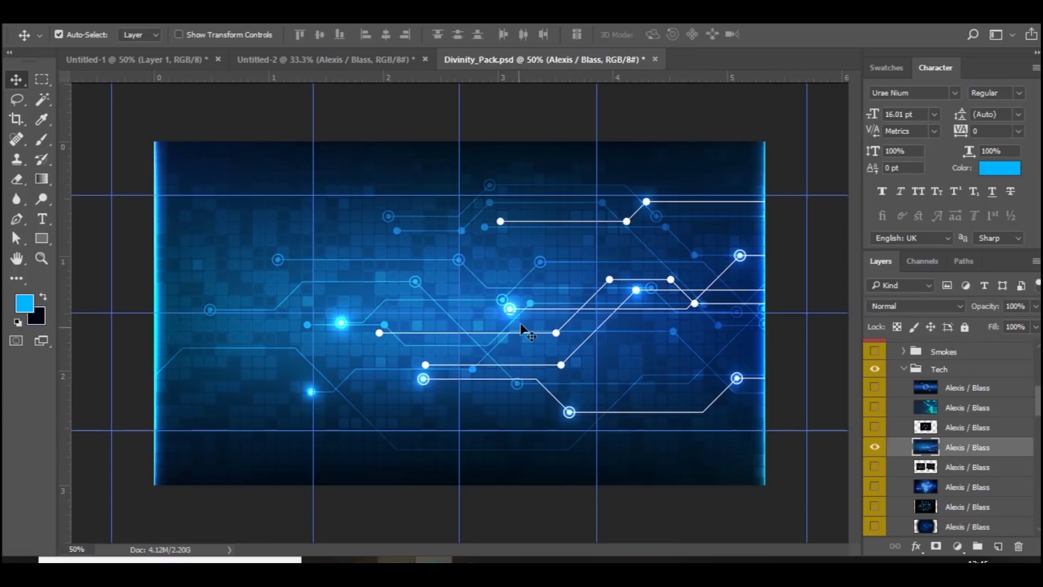
left_click_drag(305, 53, 581, 361)
key("ctrl+t")
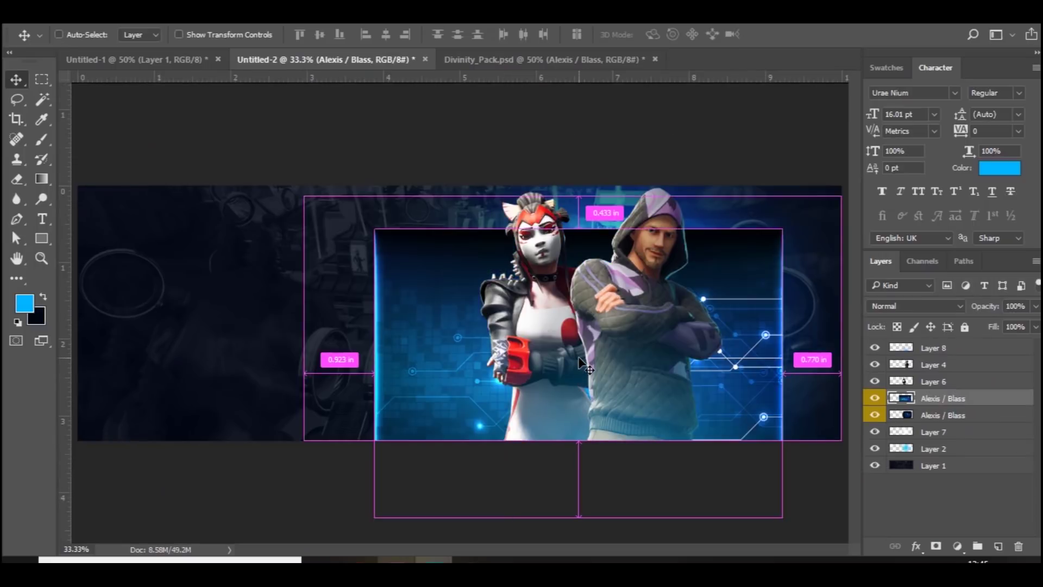
left_click_drag(671, 307, 618, 263)
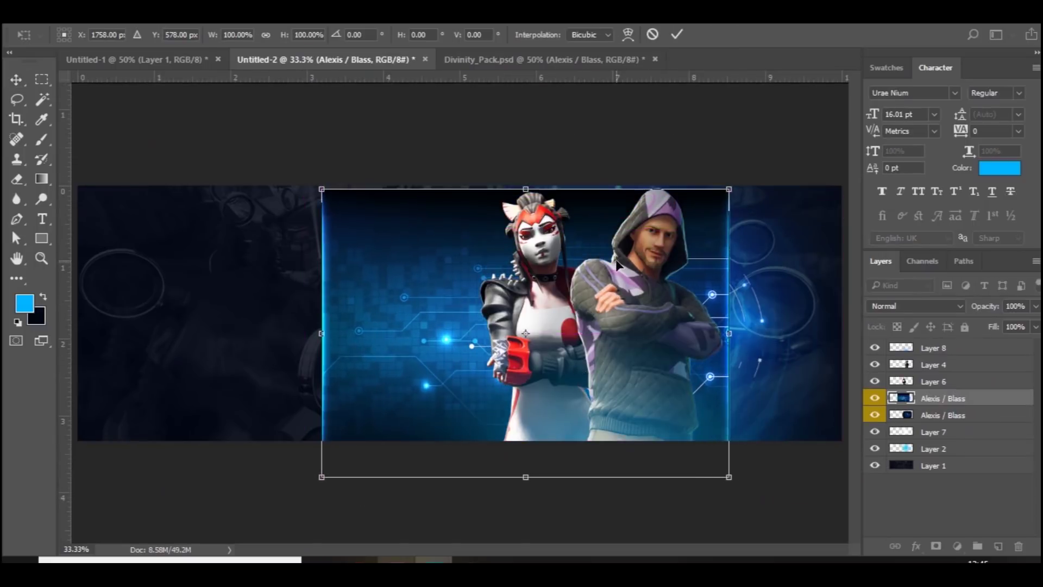
key("Return")
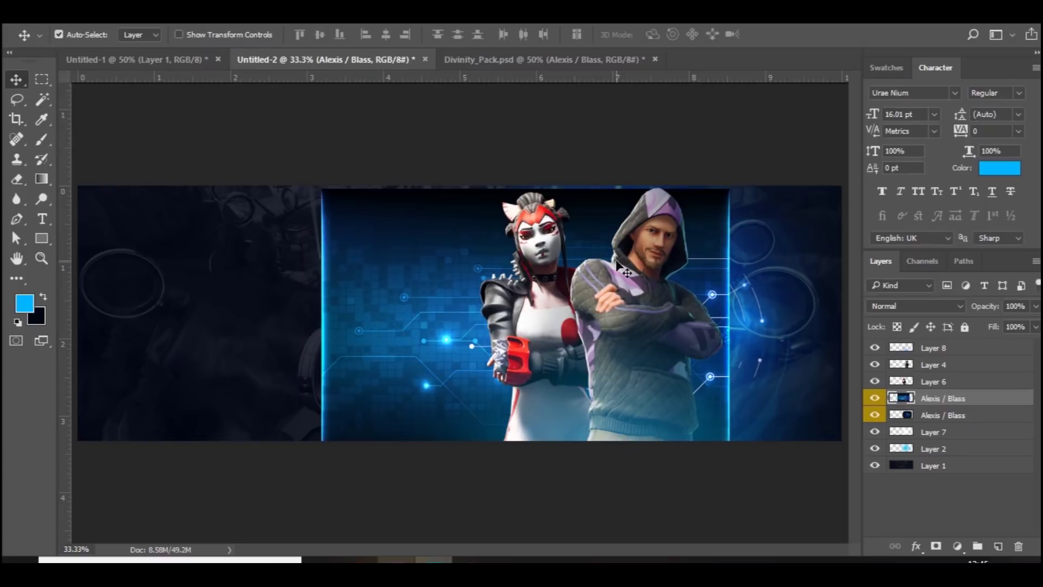
- Set the circuit overlay to Color Dodge and scale it down to 84.7%
left_click(952, 307)
left_click(917, 96)
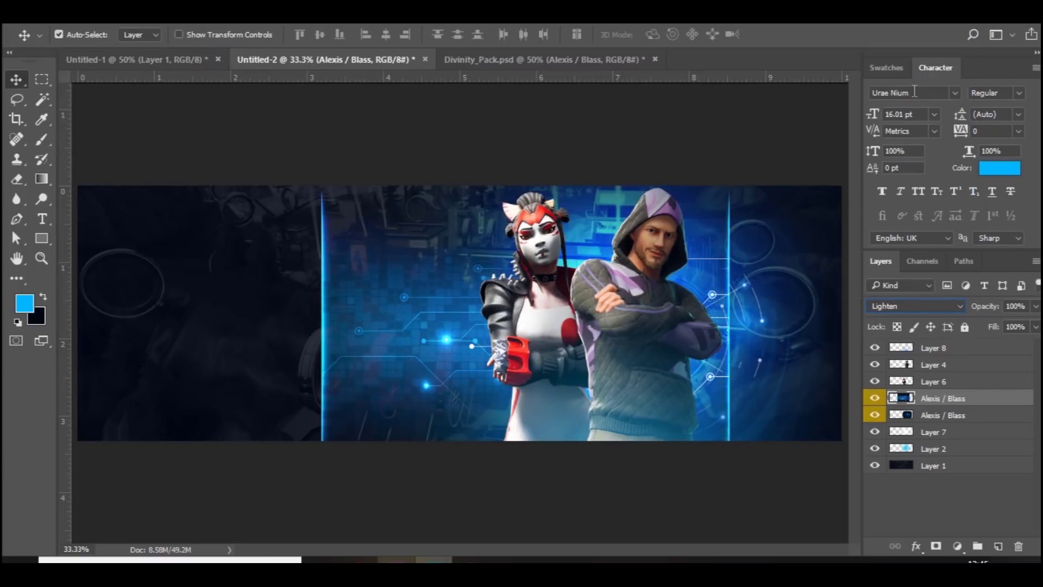
key("shift+plus")
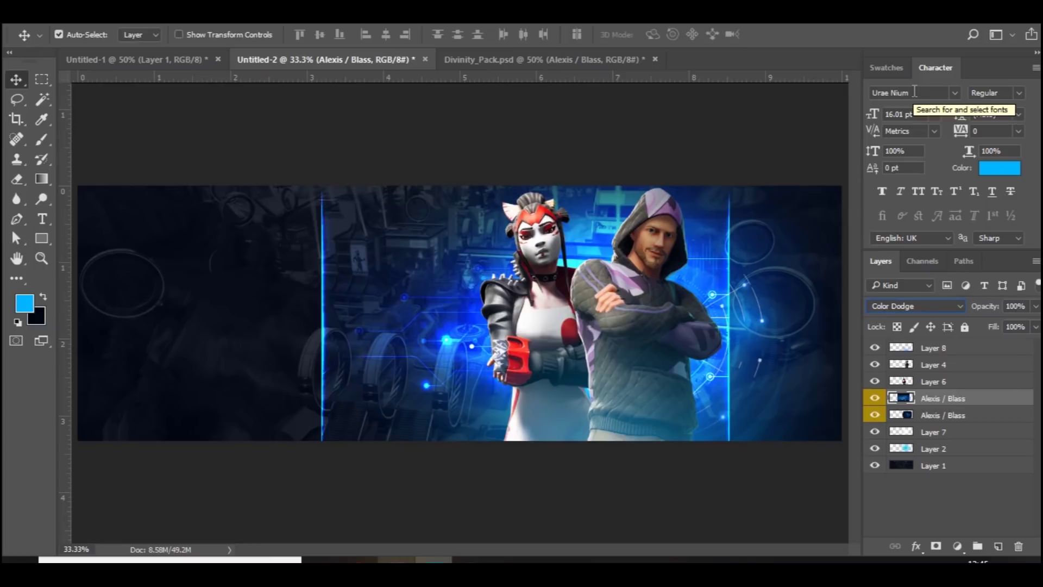
key("shift+minus")
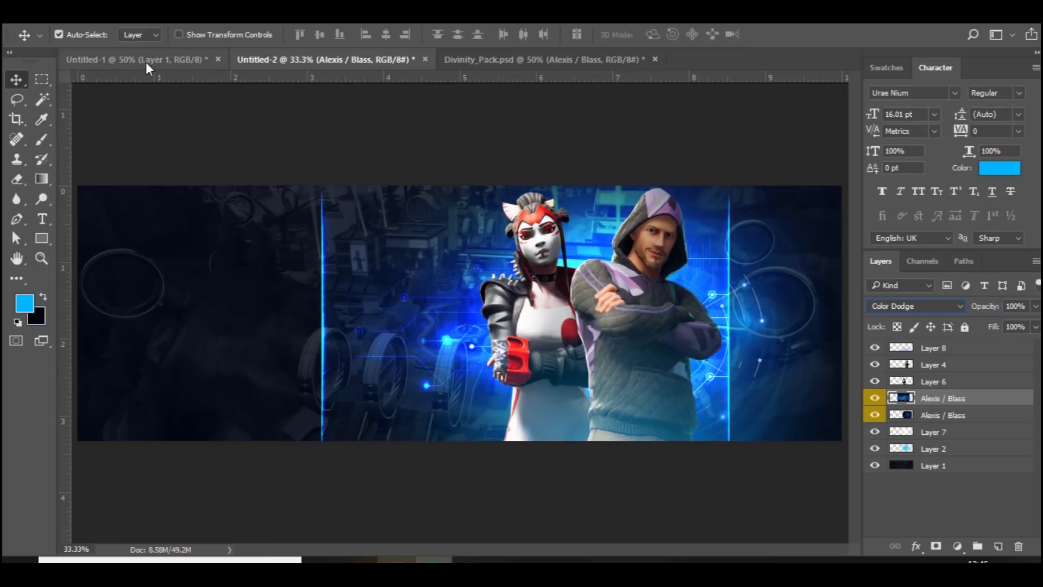
key("ctrl+t")
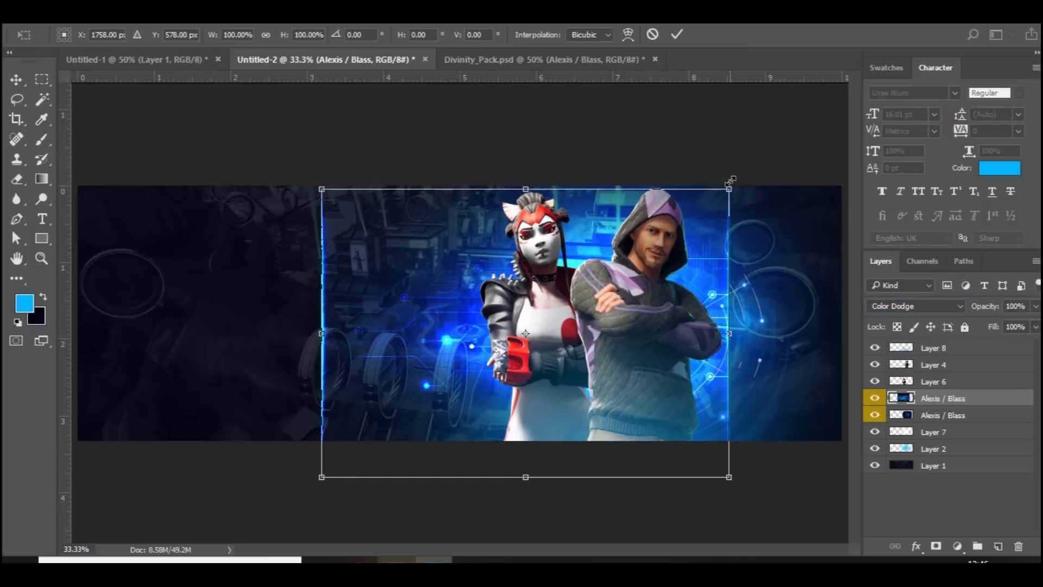
left_click_drag(731, 184, 638, 240)
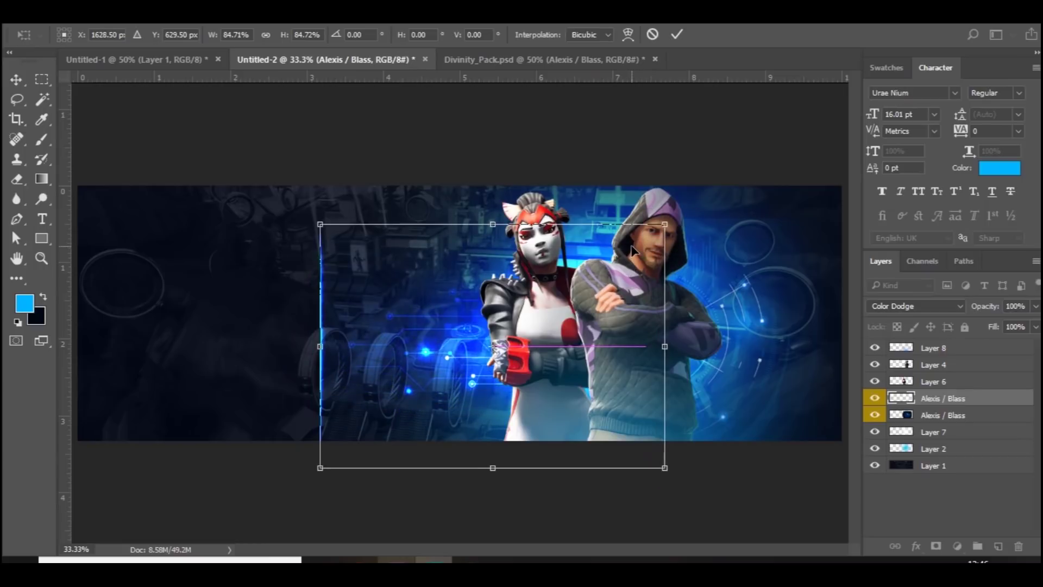
key("Return")
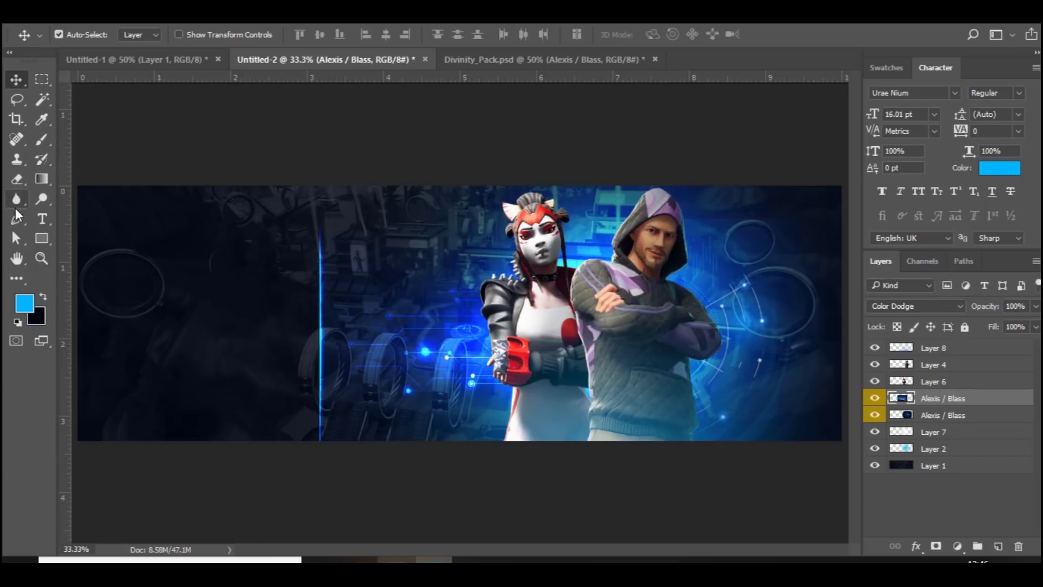
left_click(16, 179)
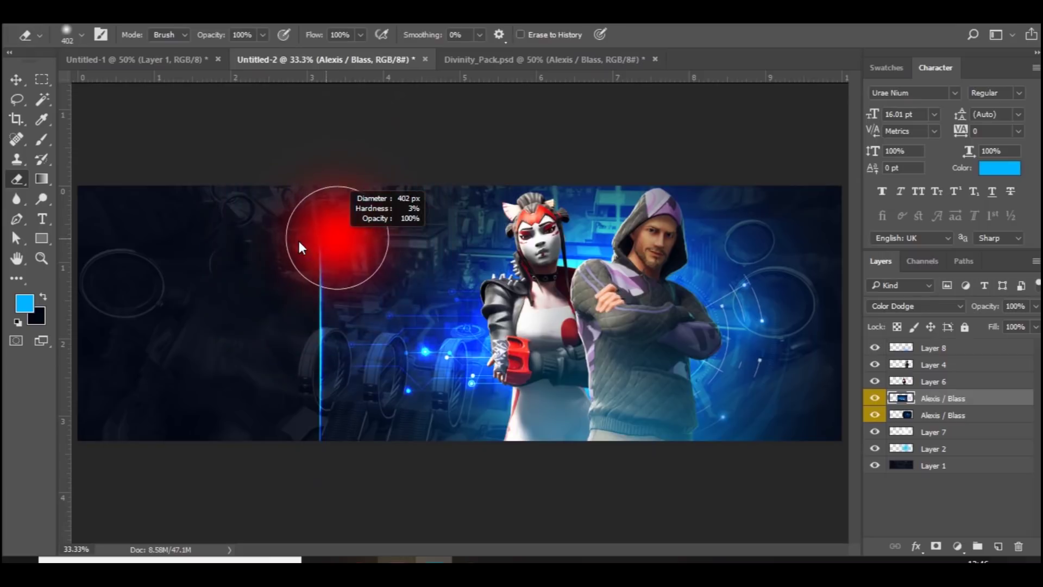